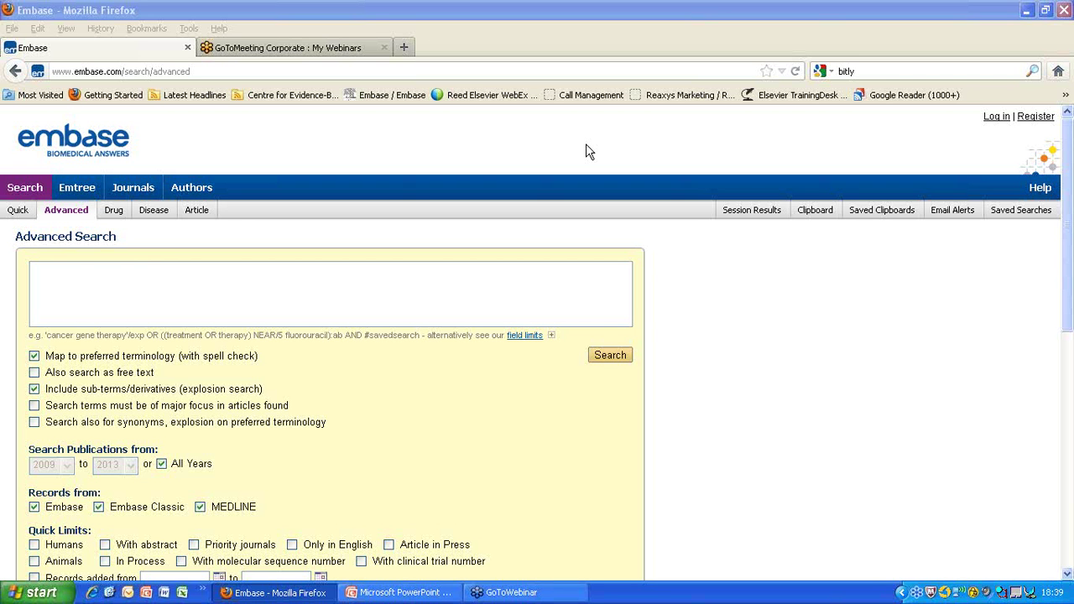
# Run a drug search for "sitagliptin and saxagliptin" limited to the Drug comparison subheading
pyautogui.click(118, 214)
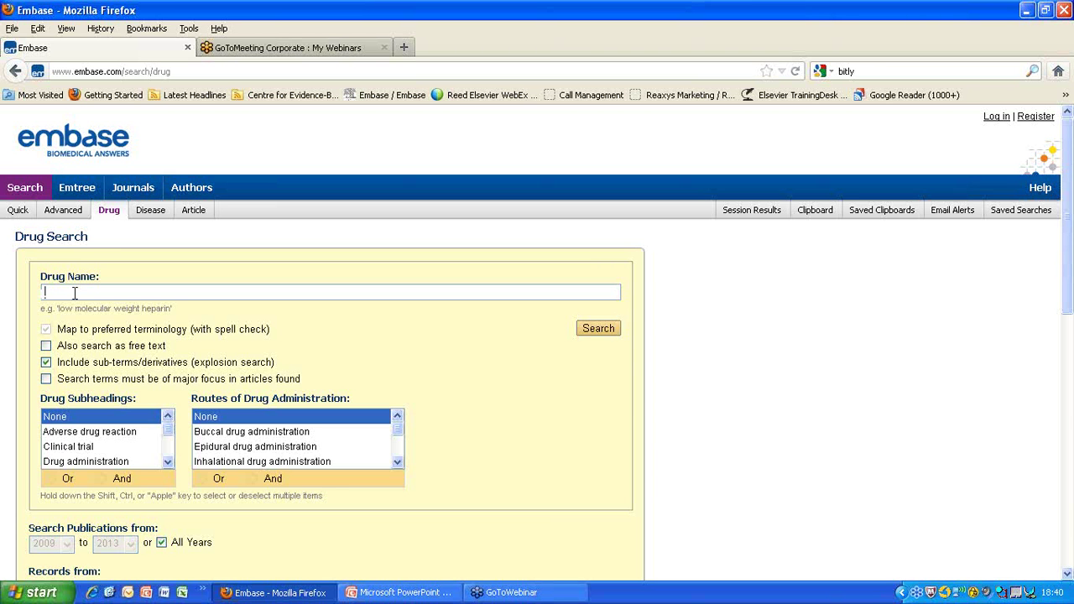
pyautogui.write('sitagliptin and saxagliptin')
pyautogui.click(167, 464)
pyautogui.click(168, 464)
pyautogui.click(167, 464)
pyautogui.click(106, 436)
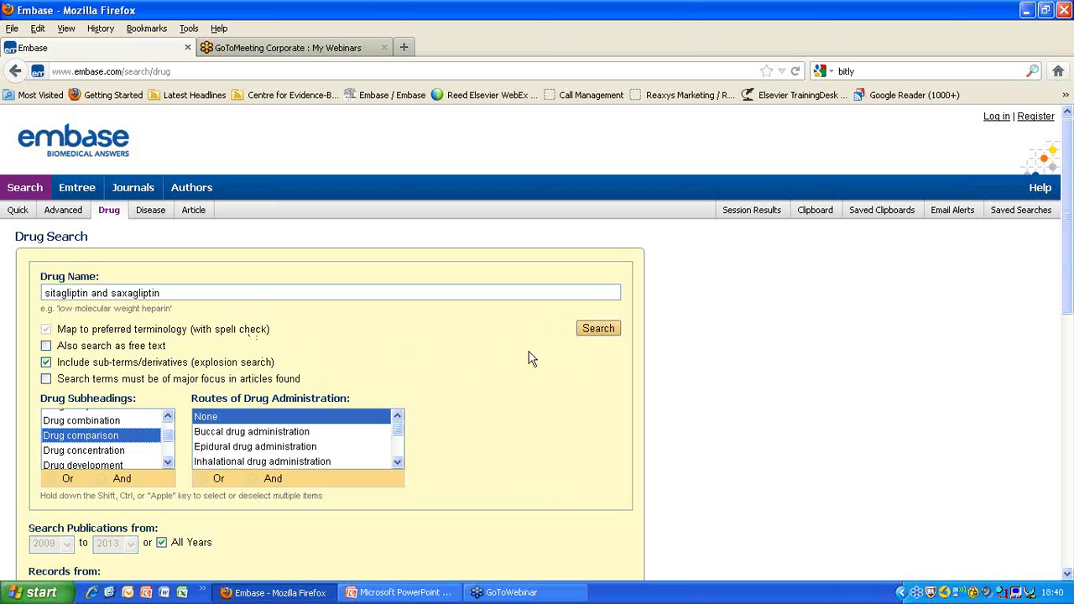
pyautogui.click(598, 329)
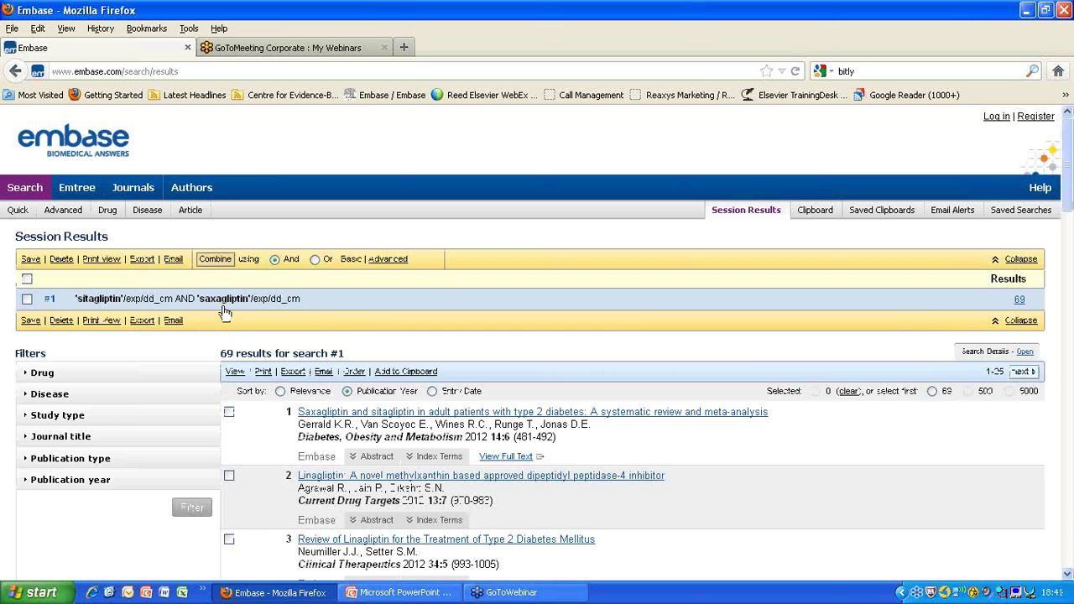
pyautogui.moveTo(241, 311)
# Look up "diabetes" in the Emtree thesaurus for the disease search and open the preferred term diabetes mellitus
pyautogui.click(147, 213)
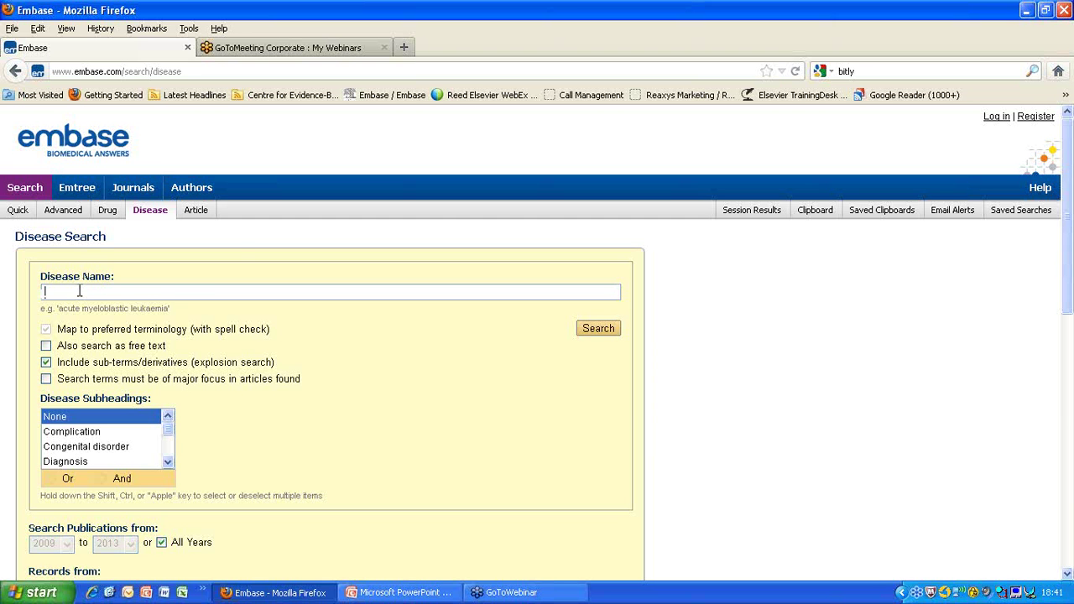
pyautogui.click(77, 190)
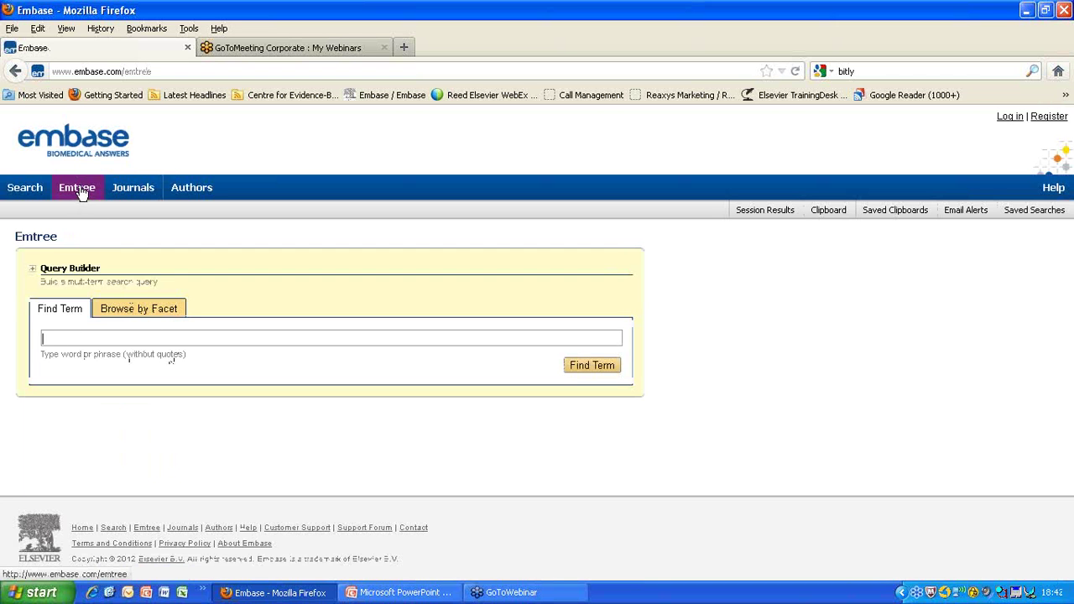
pyautogui.write('diabetes')
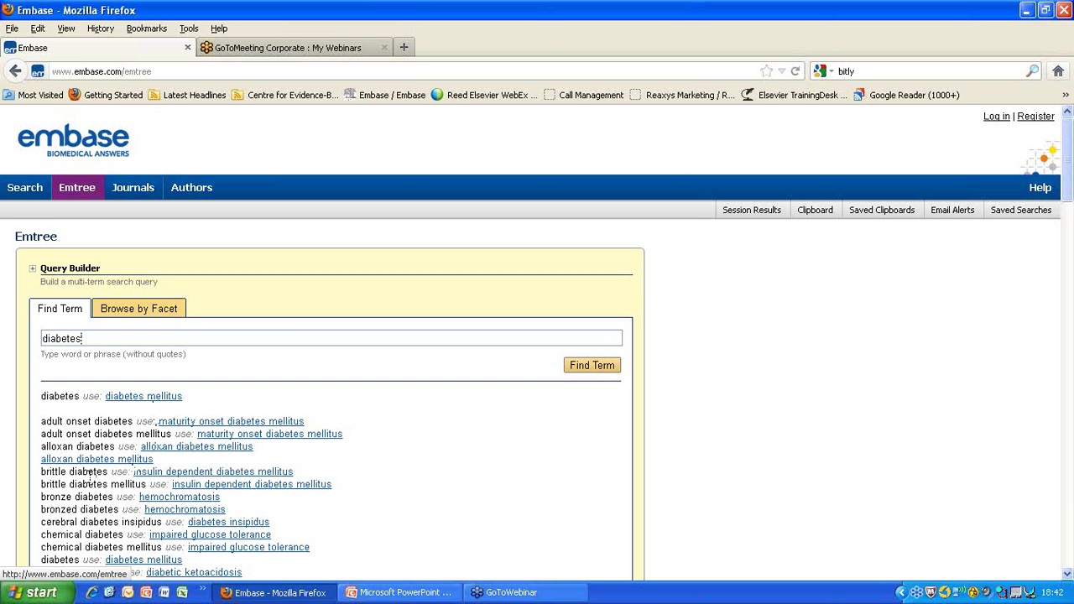
pyautogui.click(151, 403)
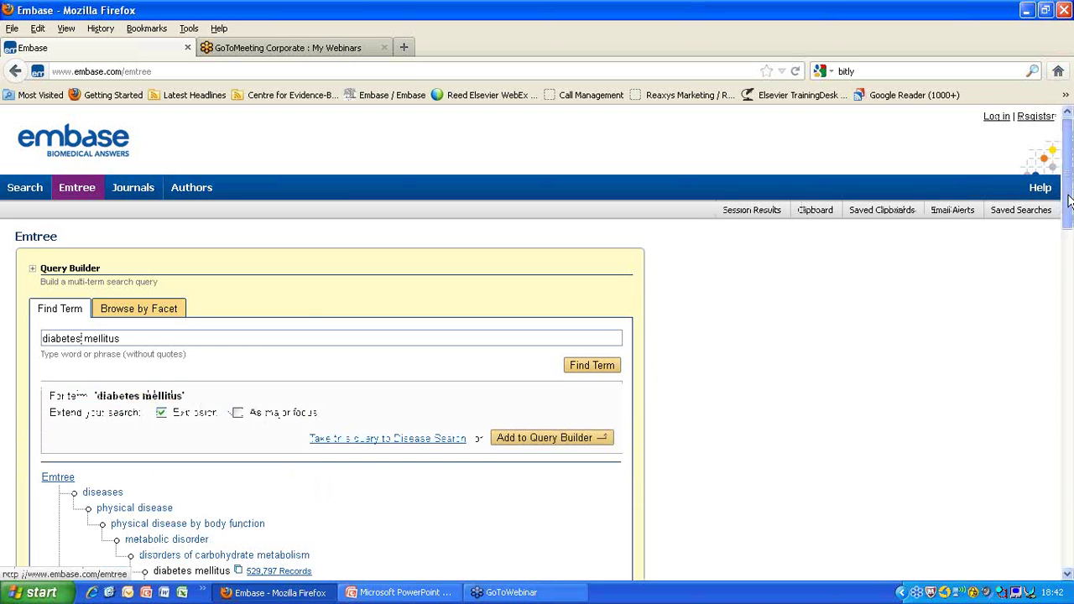
# Open the narrower Emtree term non insulin dependent diabetes mellitus under diabetes mellitus
pyautogui.scroll(-3, 1071, 248)
pyautogui.moveTo(1071, 239); pyautogui.dragTo(1071, 260)
pyautogui.moveTo(1070, 260); pyautogui.dragTo(1070, 306)
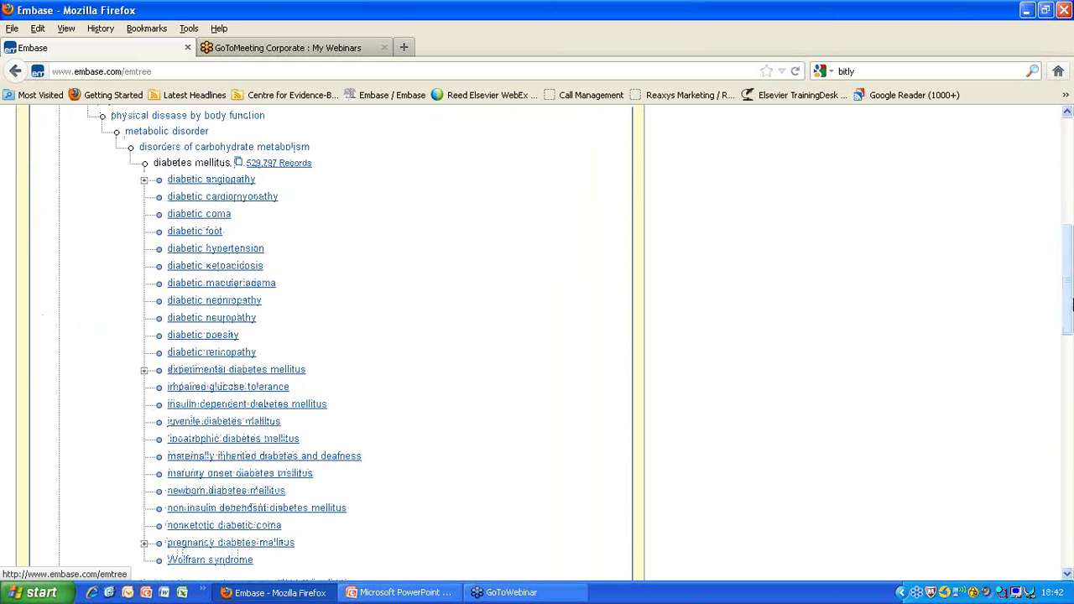
pyautogui.click(277, 508)
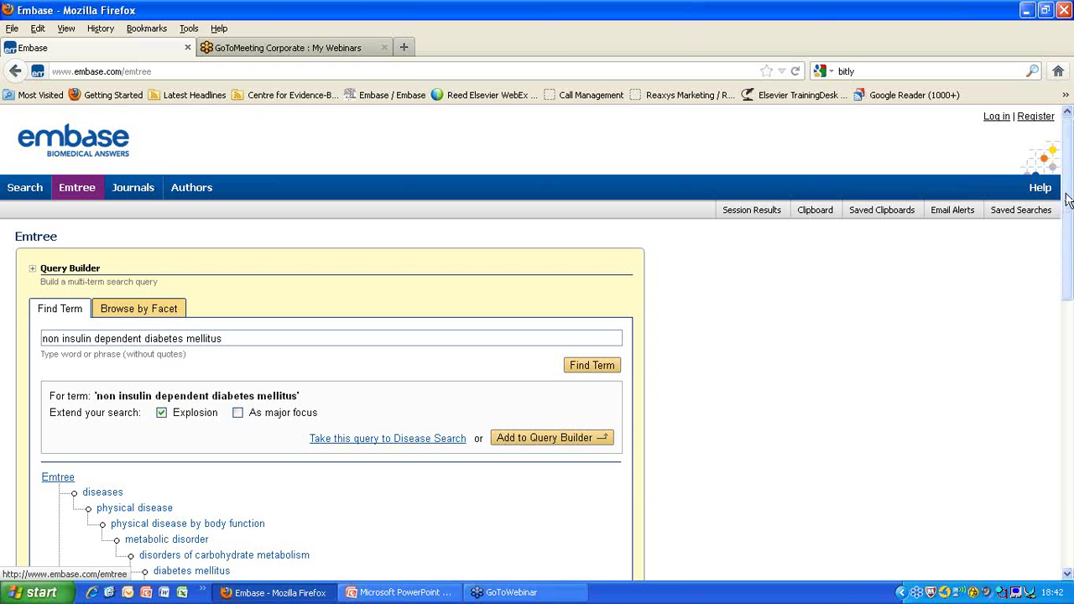
# Review the hierarchy, history and synonyms of non insulin dependent diabetes mellitus and add the exploded term to the Query Builder
pyautogui.moveTo(1067, 199); pyautogui.dragTo(1071, 339)
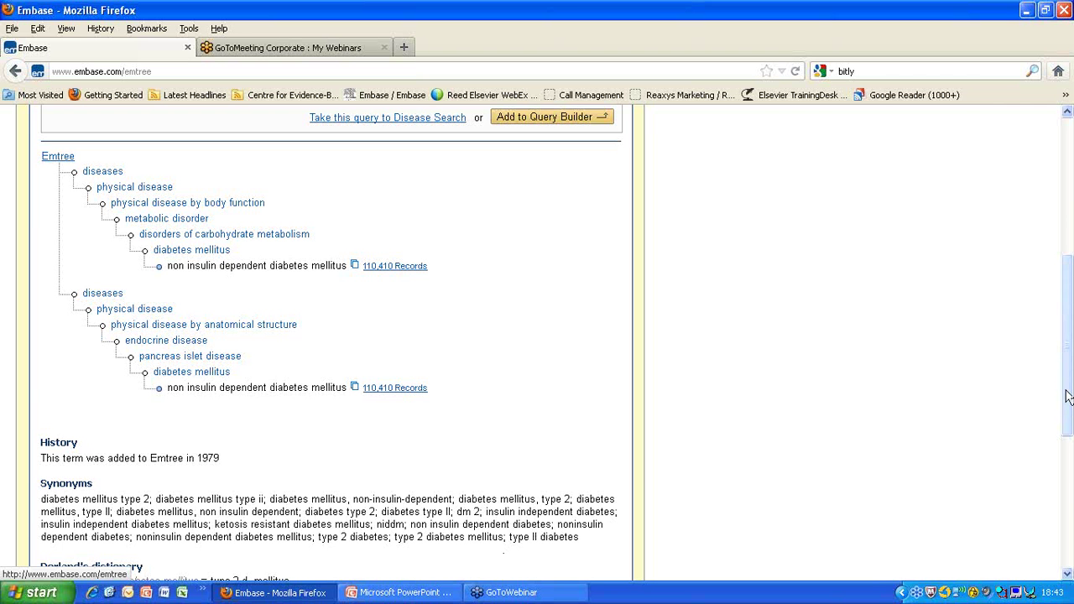
pyautogui.moveTo(1067, 395); pyautogui.dragTo(1062, 338)
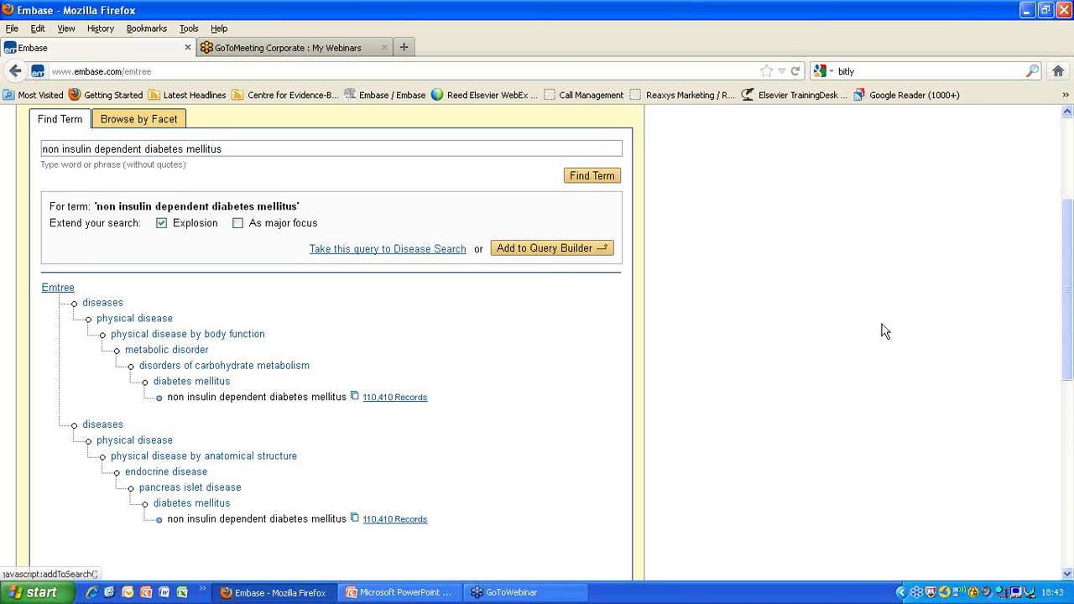
pyautogui.moveTo(1061, 345); pyautogui.dragTo(1062, 318)
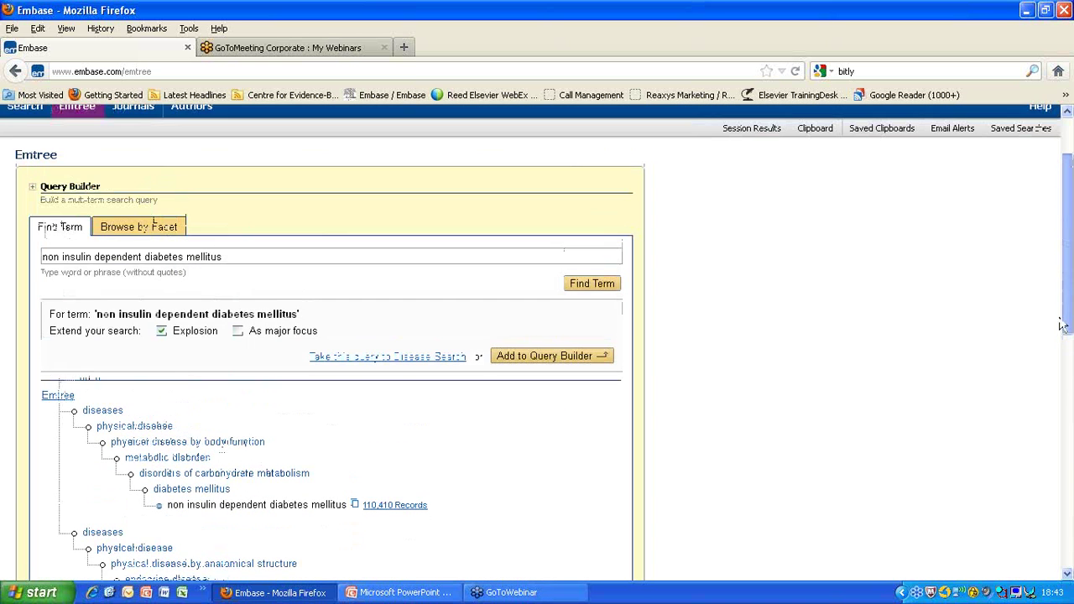
pyautogui.click(551, 351)
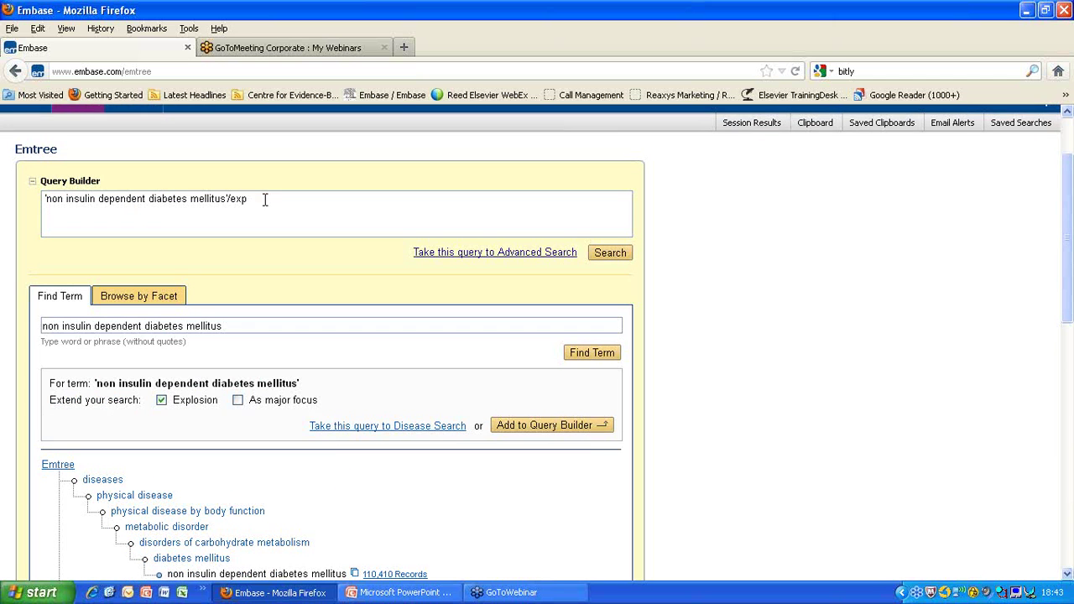
# Take the non insulin dependent diabetes mellitus query to Disease Search and run it with the Drug therapy subheading
pyautogui.click(378, 426)
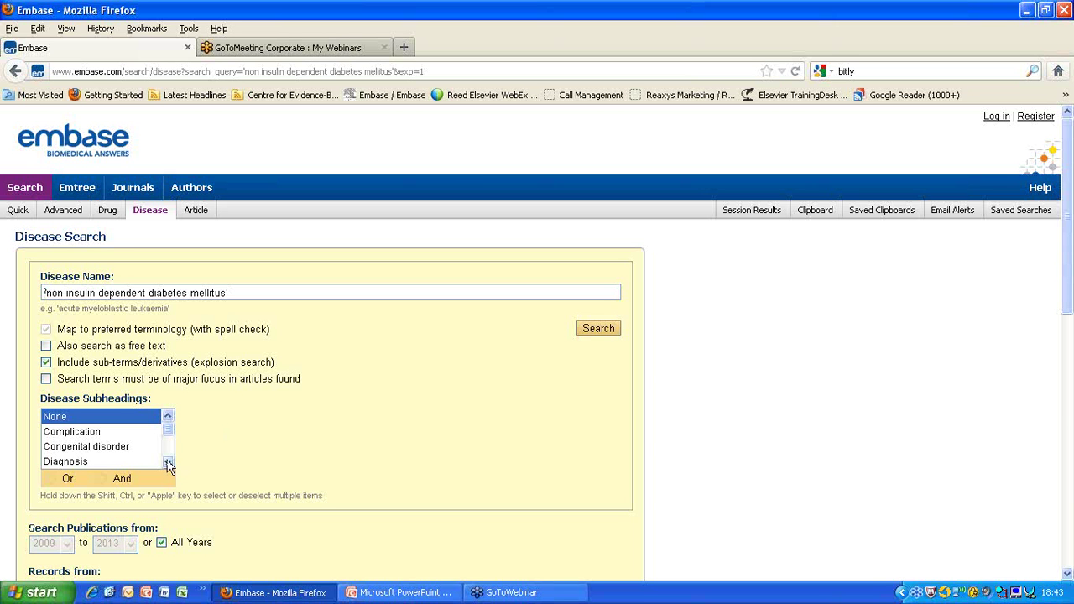
pyautogui.scroll(-2, 168, 467)
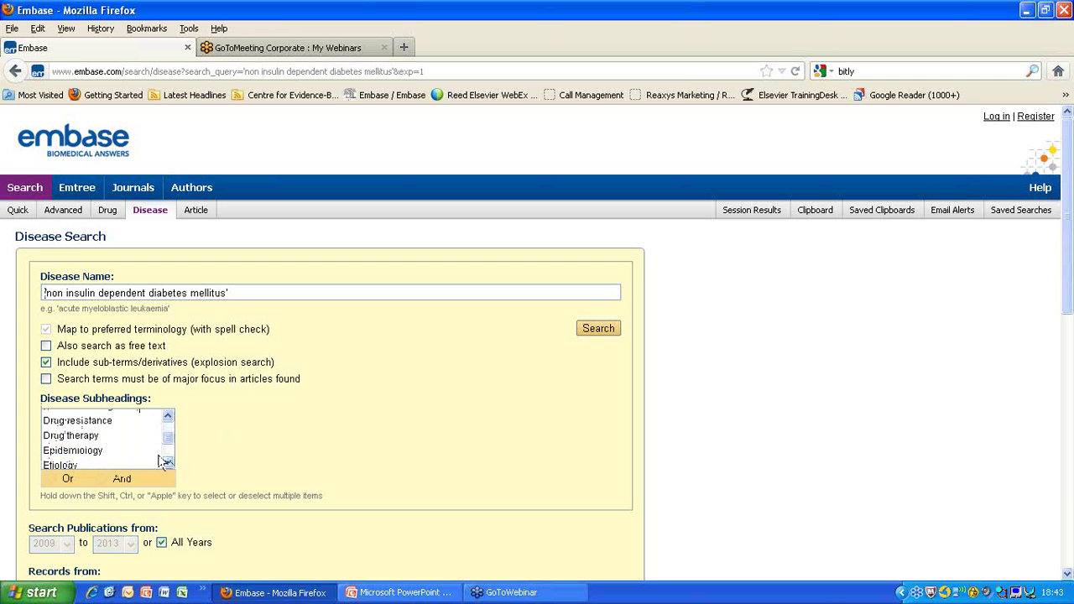
pyautogui.click(91, 436)
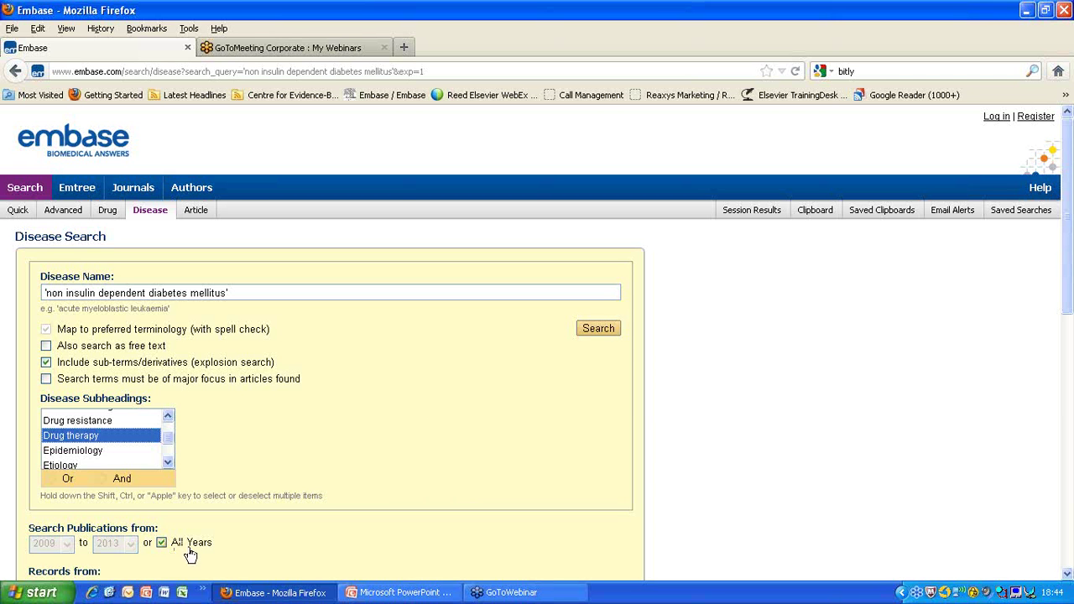
pyautogui.click(597, 329)
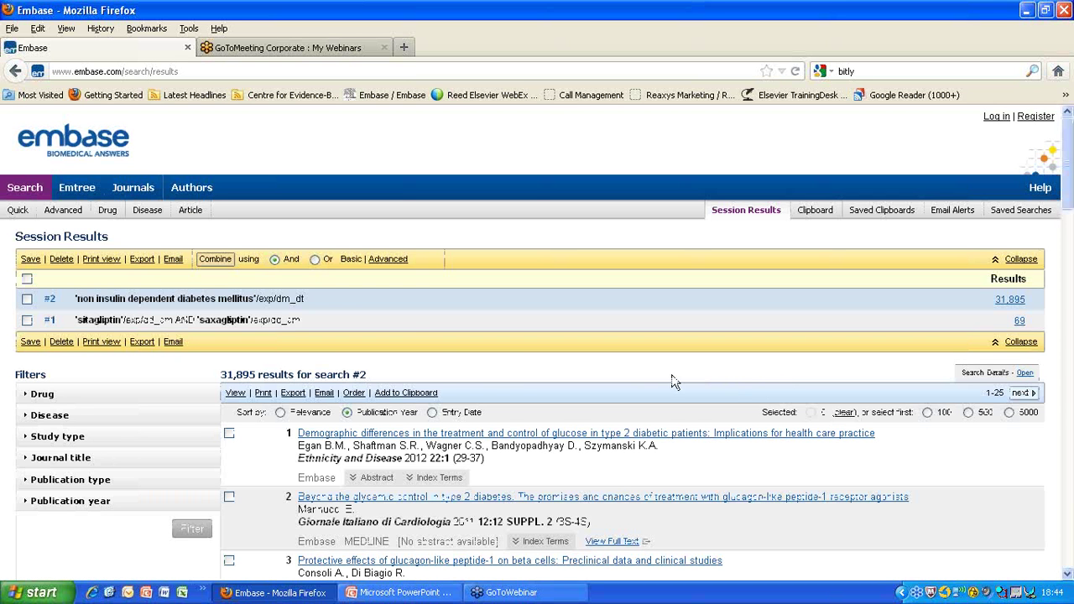
# Combine searches #1 and #2 using And in the session results
pyautogui.moveTo(426, 304)
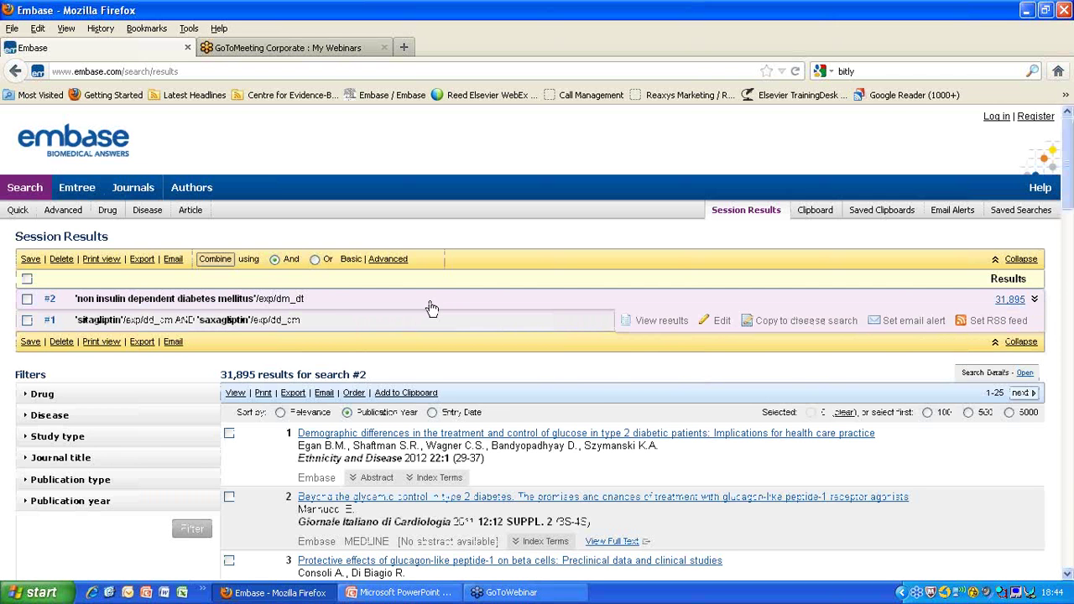
pyautogui.click(27, 299)
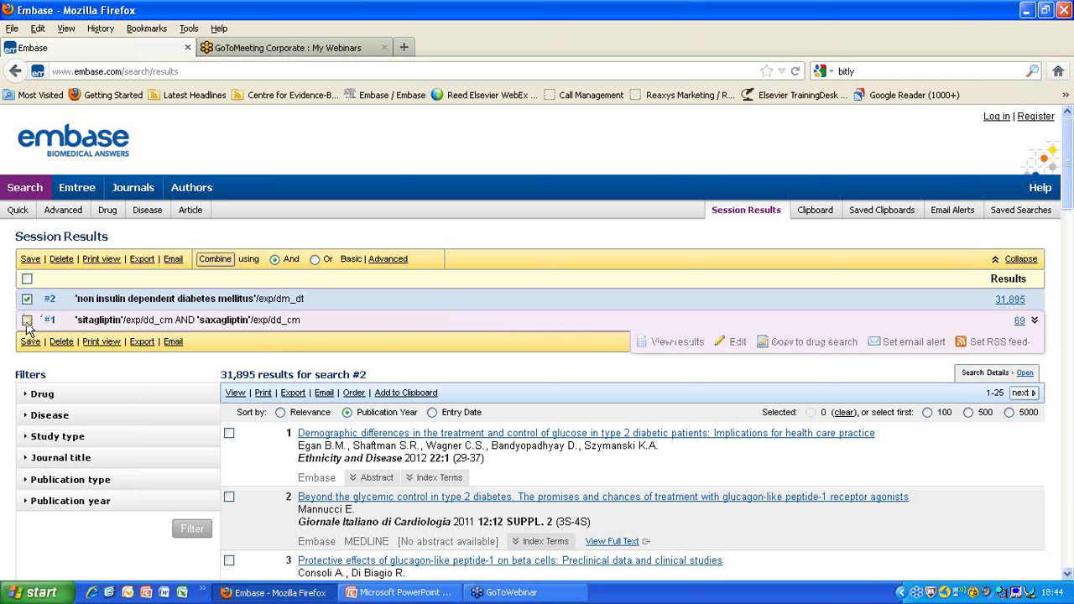
pyautogui.click(27, 320)
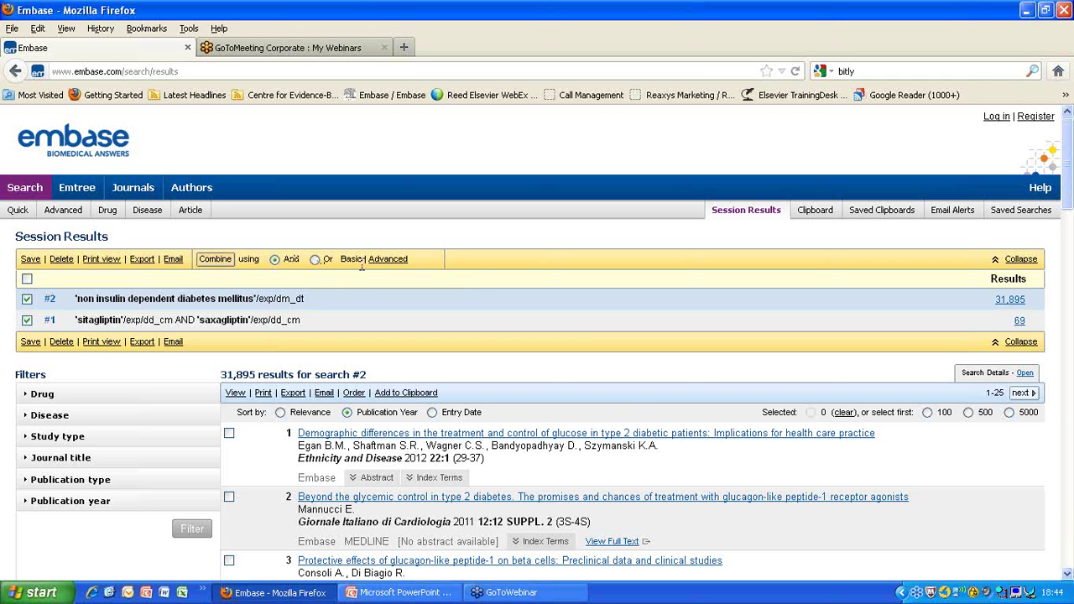
pyautogui.click(388, 259)
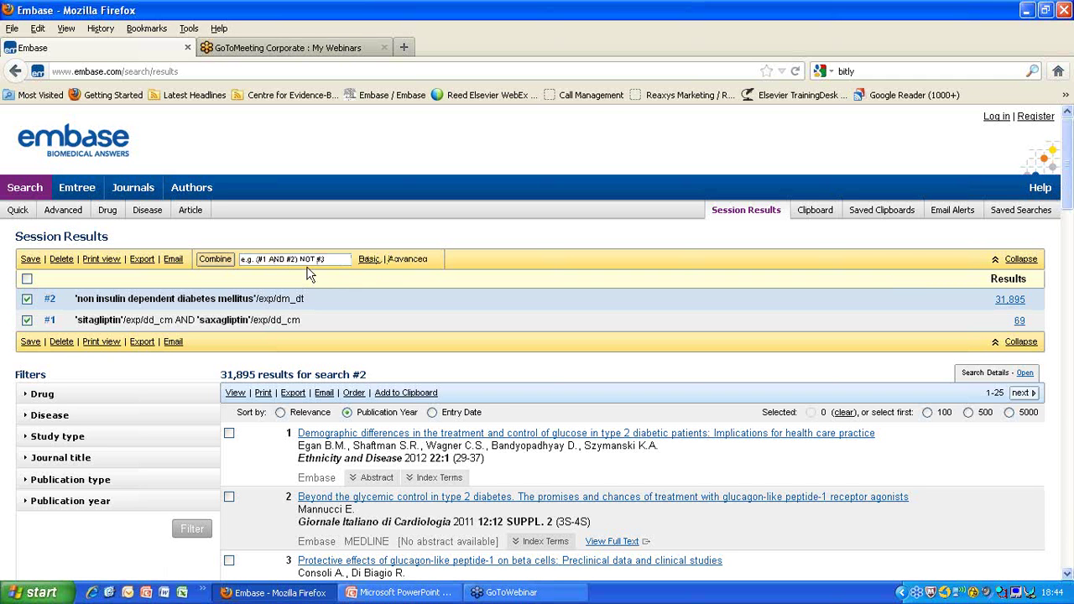
pyautogui.click(369, 261)
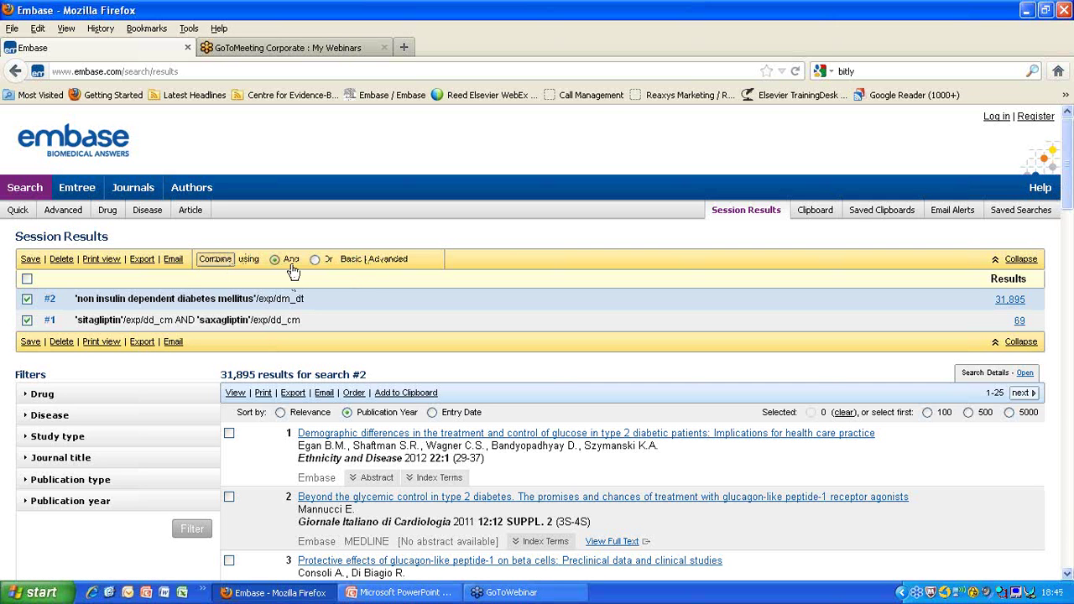
pyautogui.click(213, 261)
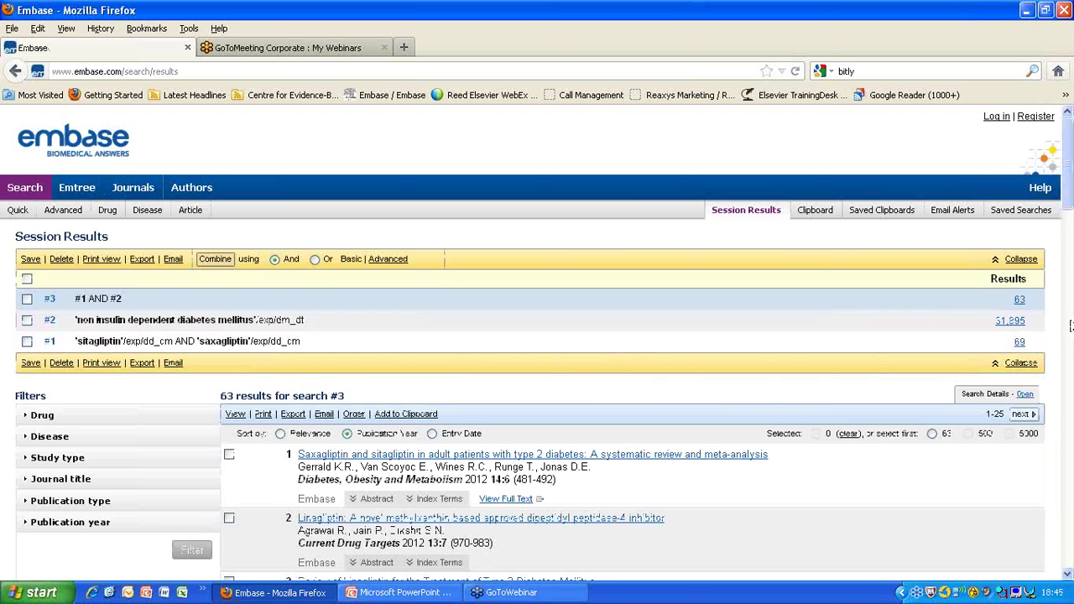
# Examine the available actions for searches #1 and #2 and the index terms of the first record in the combined results
pyautogui.moveTo(1035, 344)
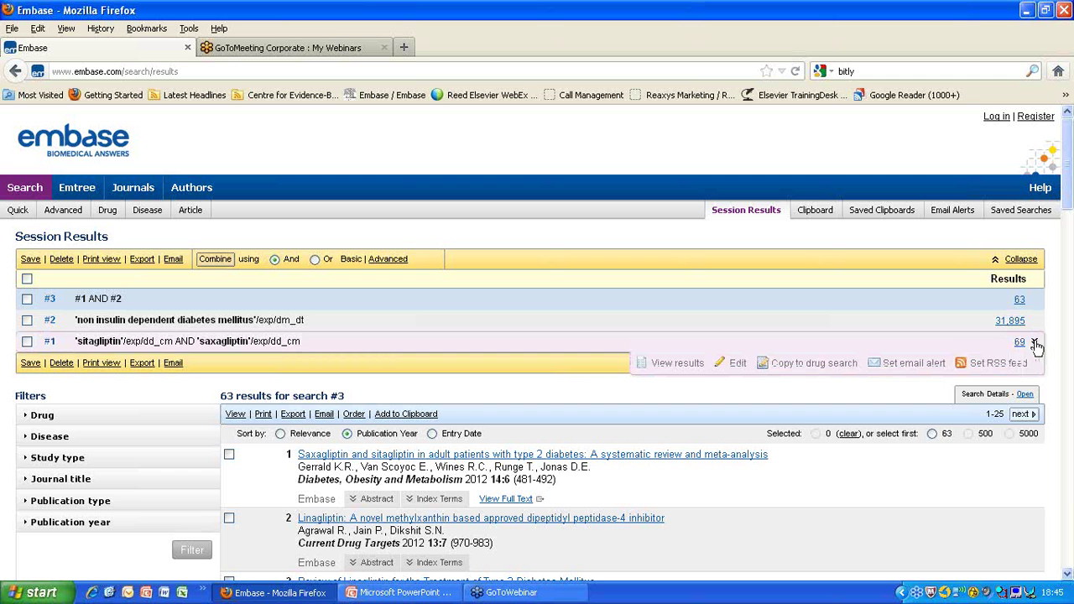
pyautogui.moveTo(1036, 324)
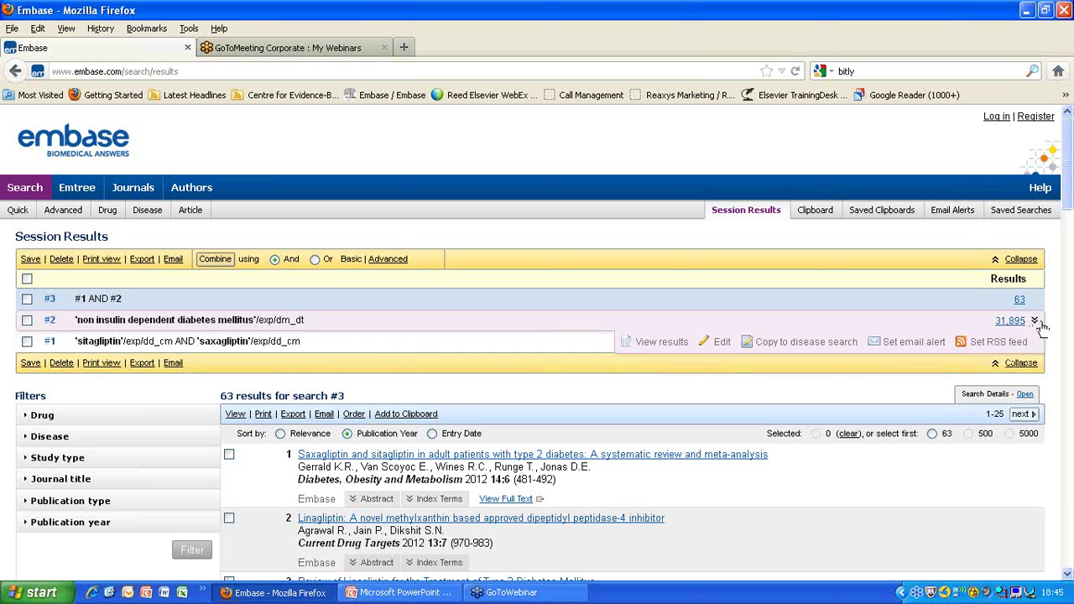
pyautogui.moveTo(1069, 193); pyautogui.dragTo(1069, 231)
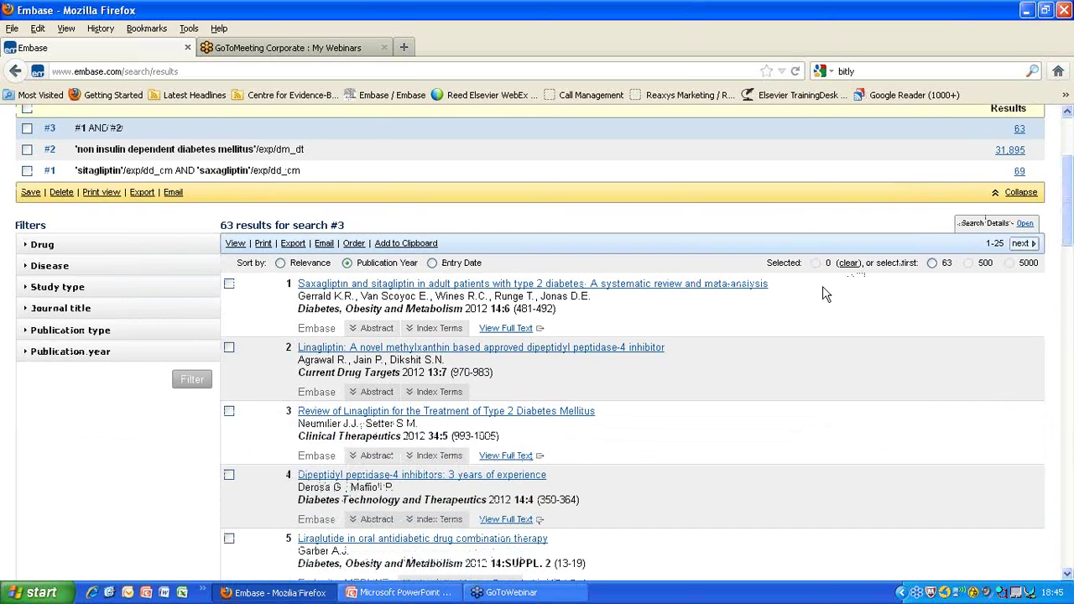
pyautogui.click(432, 330)
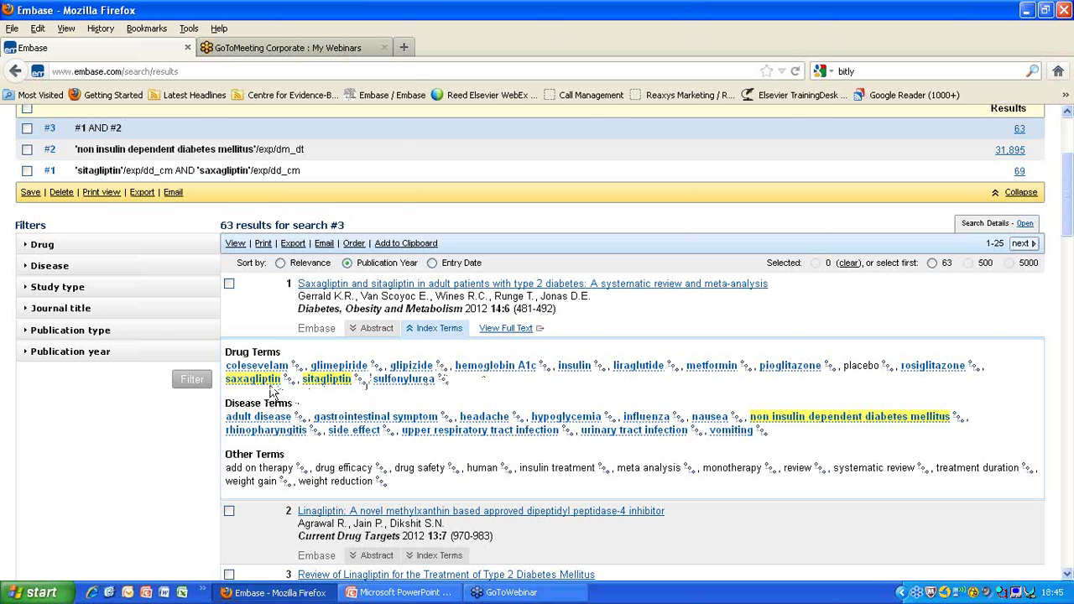
pyautogui.moveTo(266, 387)
pyautogui.moveTo(335, 382)
pyautogui.moveTo(335, 383)
pyautogui.click(444, 328)
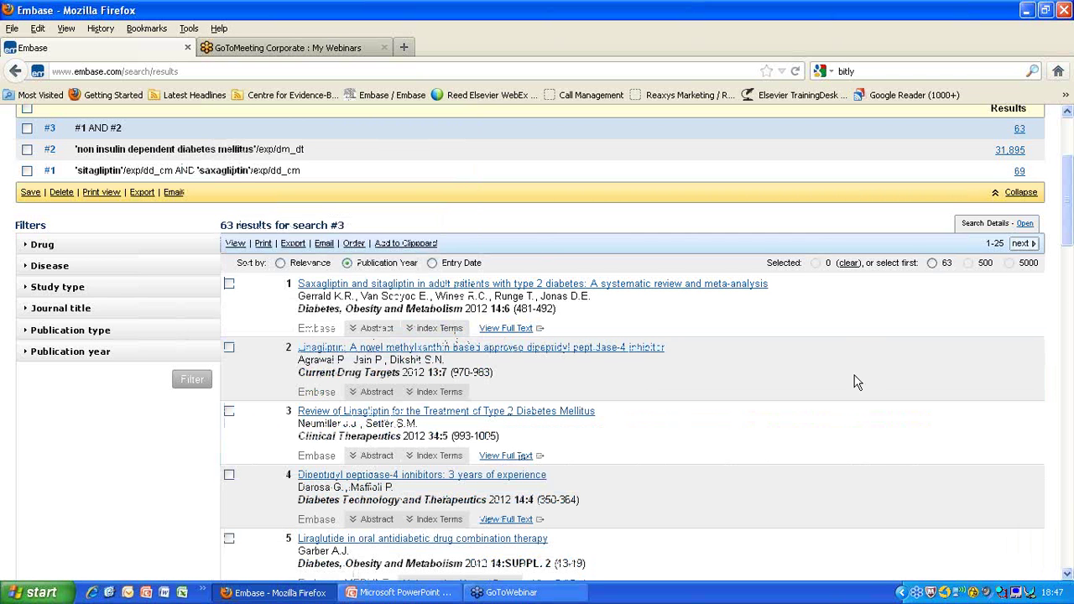
pyautogui.moveTo(1067, 195); pyautogui.dragTo(1069, 159)
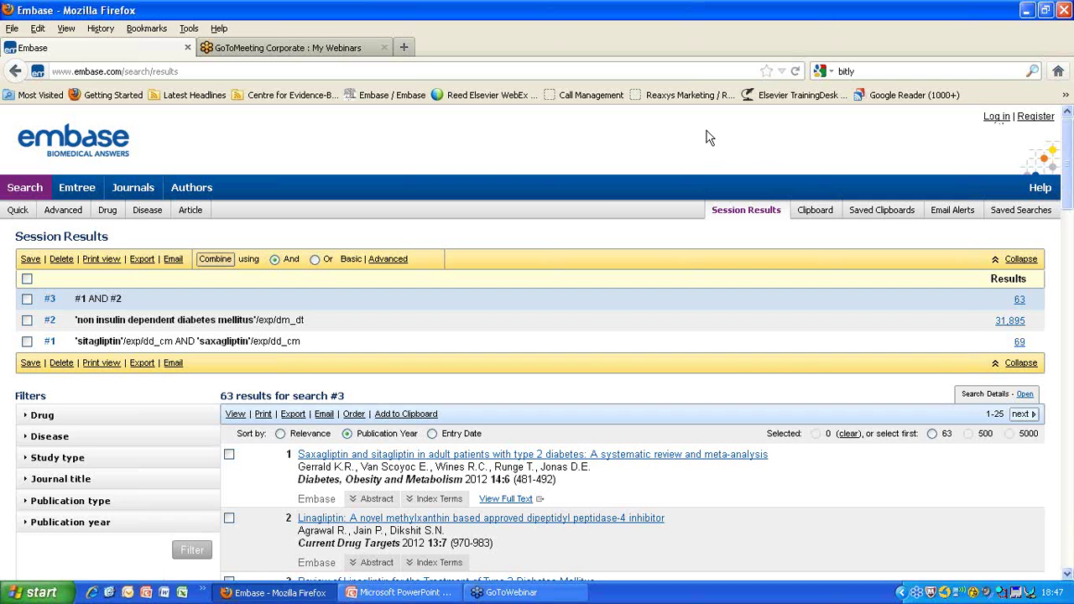
# Copy search #2 to Disease Search and run it with the search terms required to be of major focus
pyautogui.moveTo(403, 317)
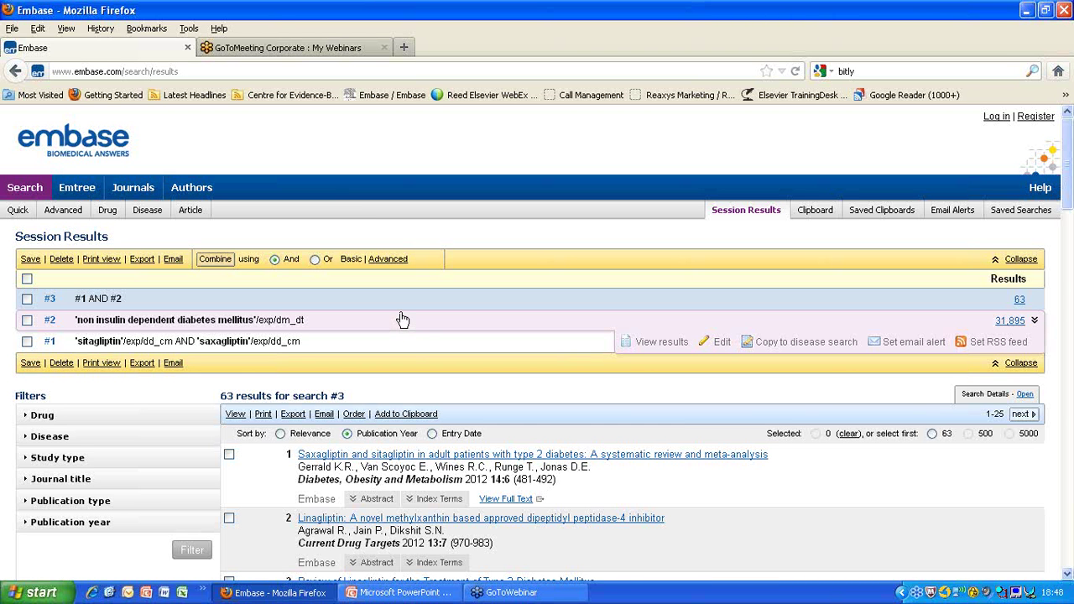
pyautogui.click(793, 344)
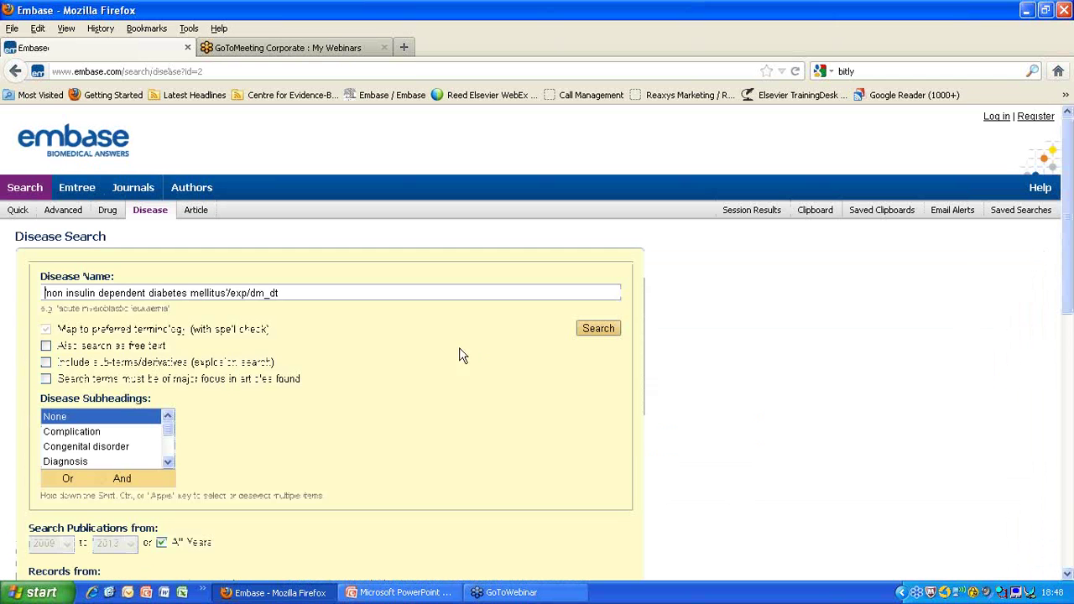
pyautogui.click(46, 379)
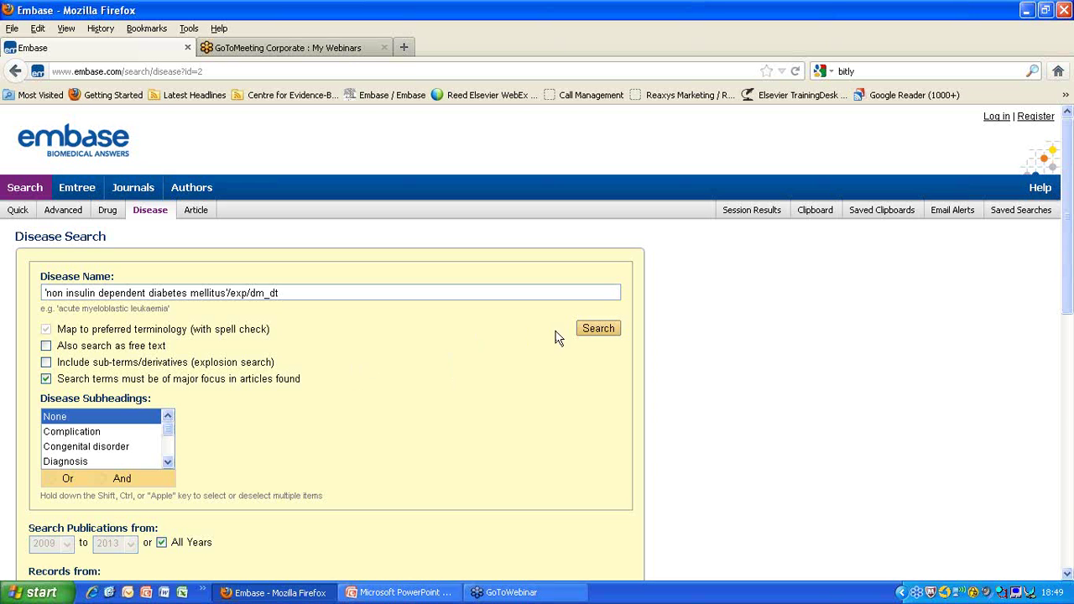
pyautogui.click(598, 329)
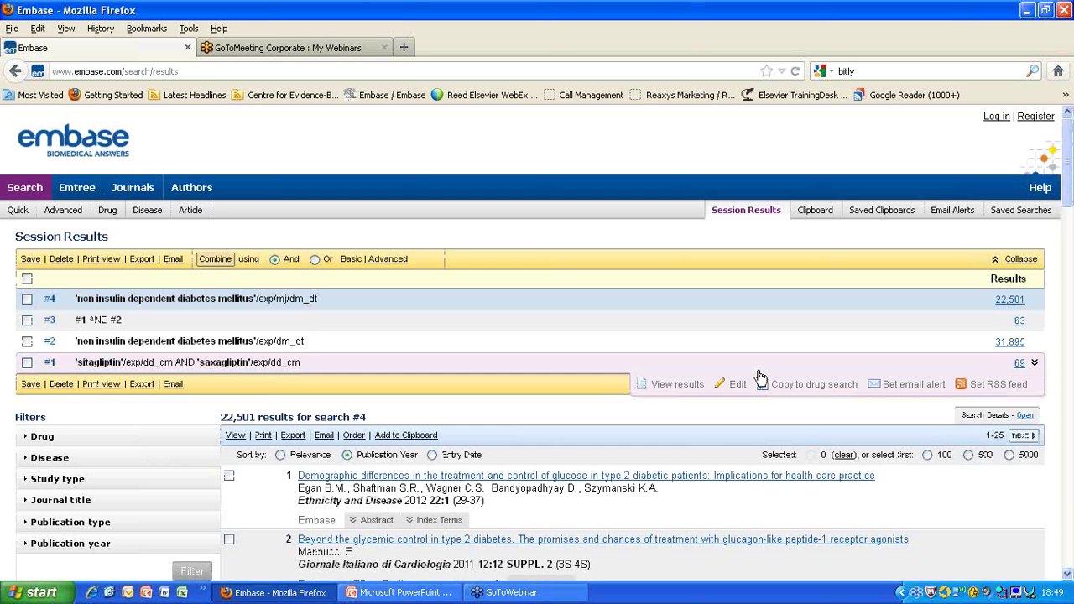
pyautogui.moveTo(898, 335)
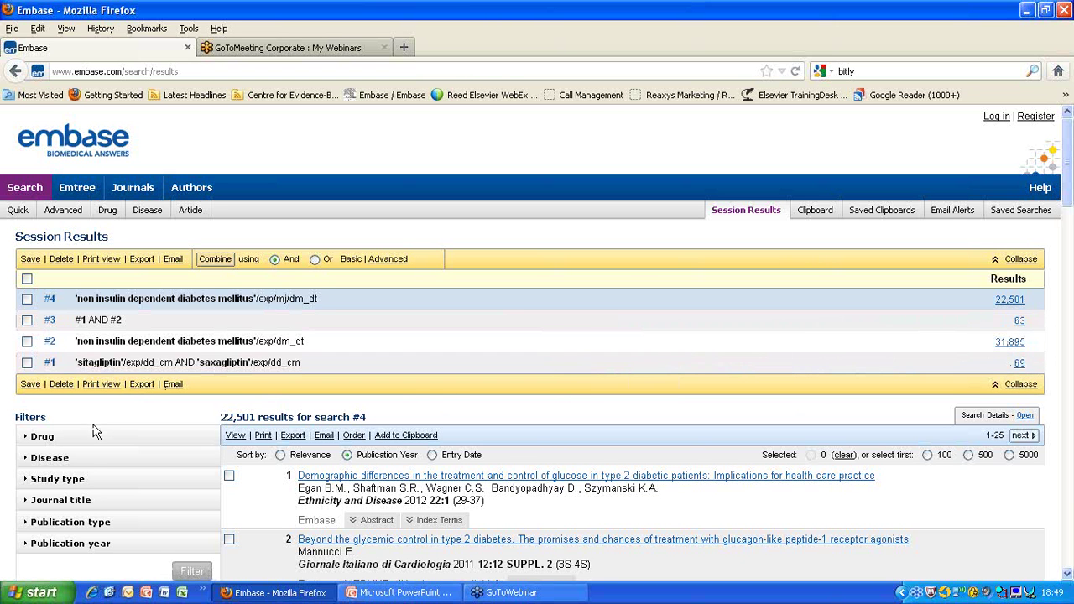
# Examine the full Drug filter list and the Study type filter values for search #4
pyautogui.click(42, 437)
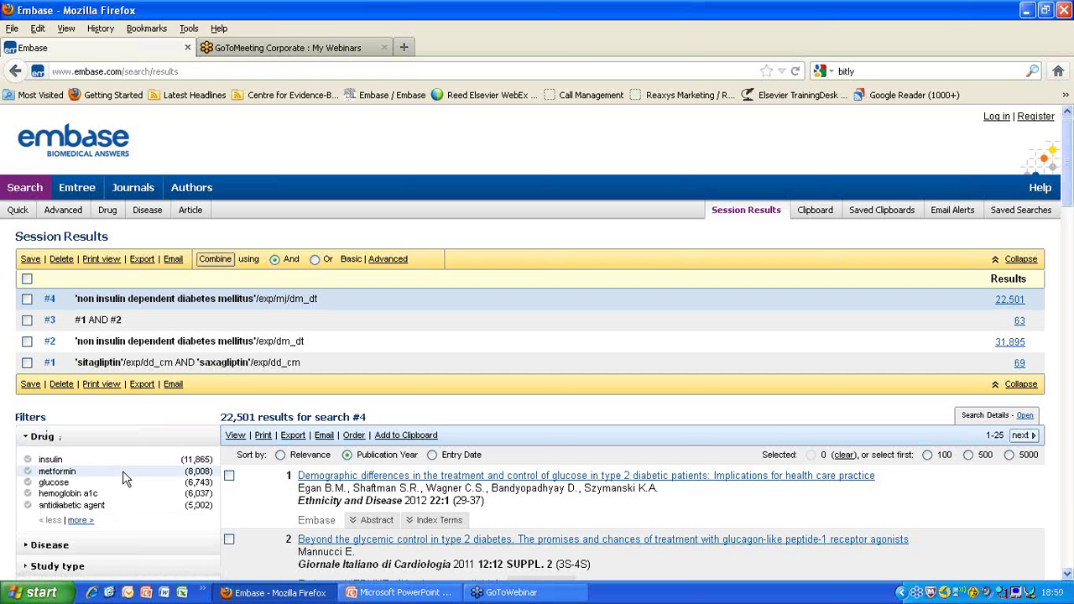
pyautogui.click(84, 521)
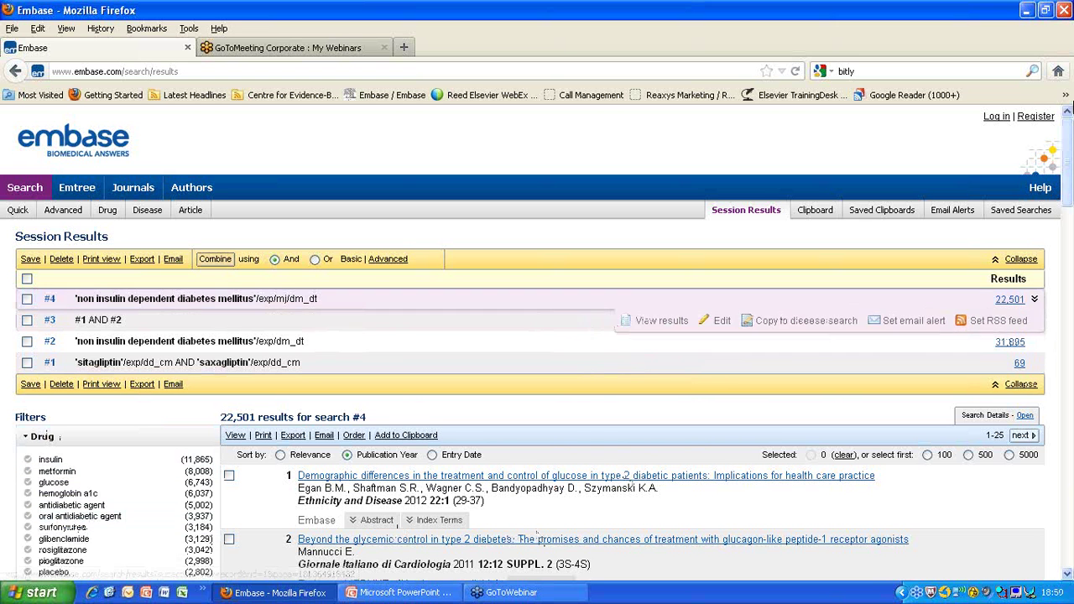
pyautogui.moveTo(1067, 146); pyautogui.dragTo(1068, 191)
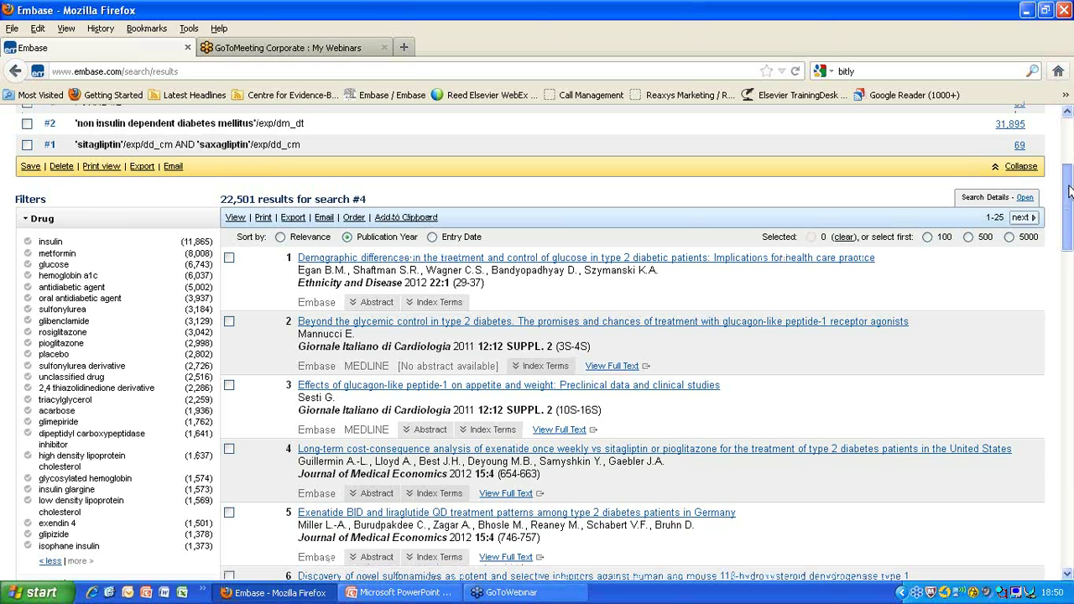
pyautogui.moveTo(1068, 191); pyautogui.dragTo(1068, 189)
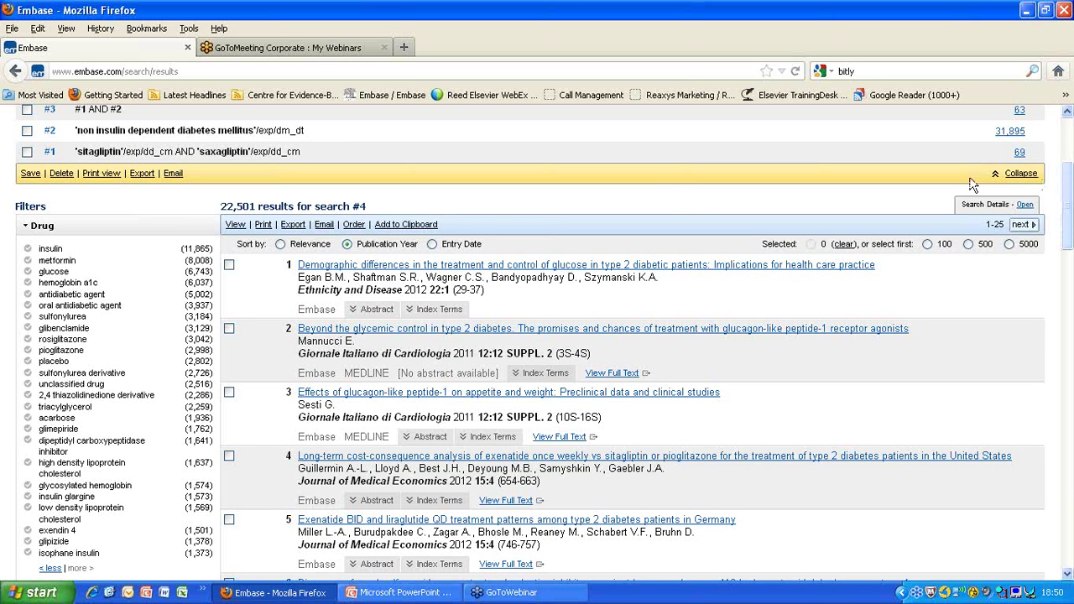
pyautogui.click(37, 226)
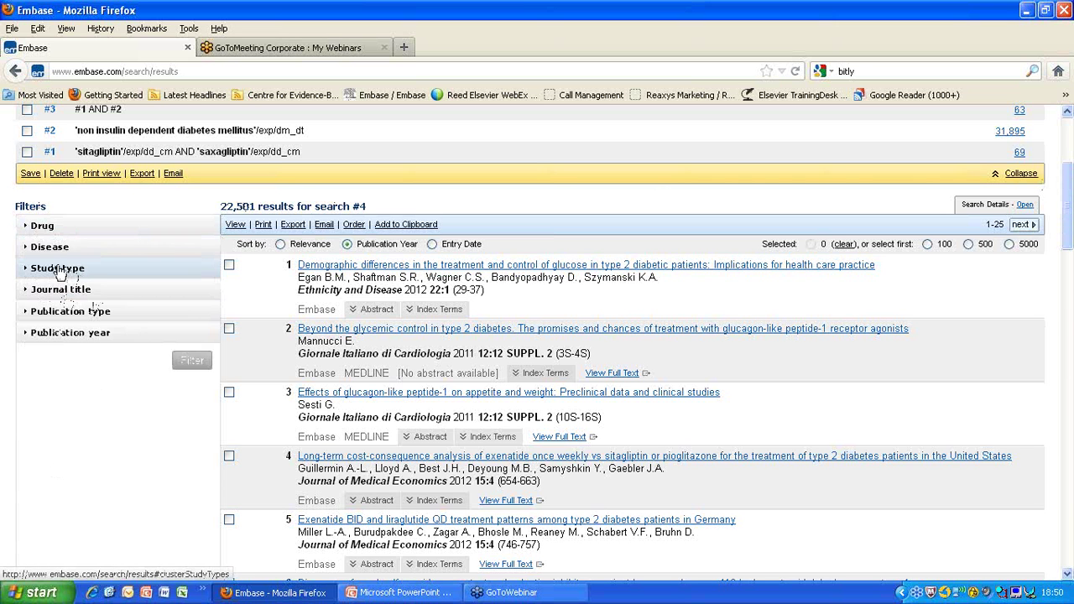
pyautogui.click(57, 268)
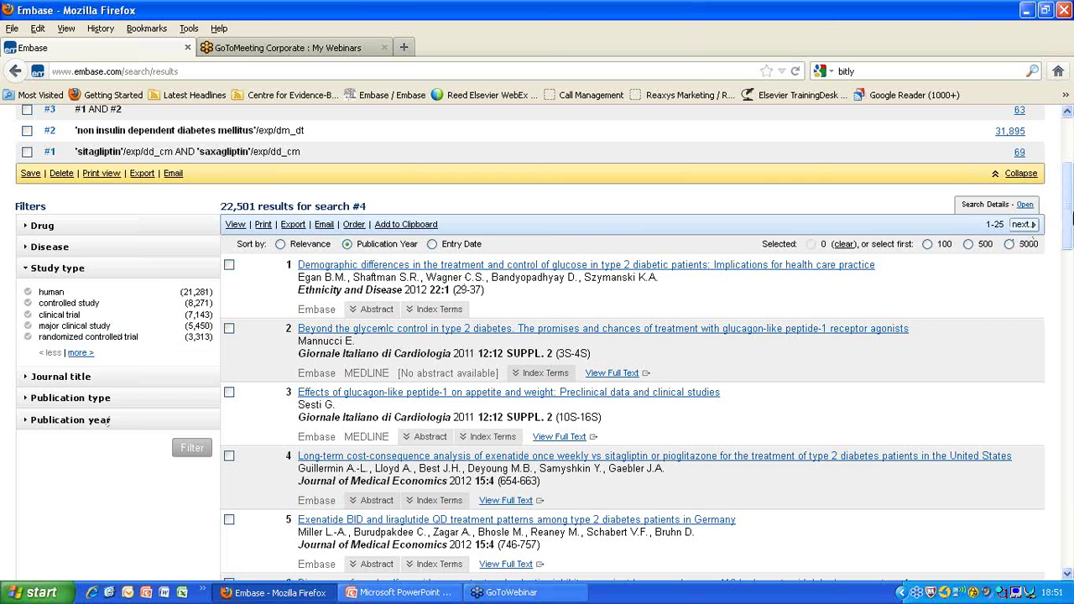
# Copy search #4 to Disease Search and run it limited to Humans, leaving the Publication Types limits unselected
pyautogui.moveTo(1067, 218); pyautogui.dragTo(1068, 181)
pyautogui.moveTo(726, 268)
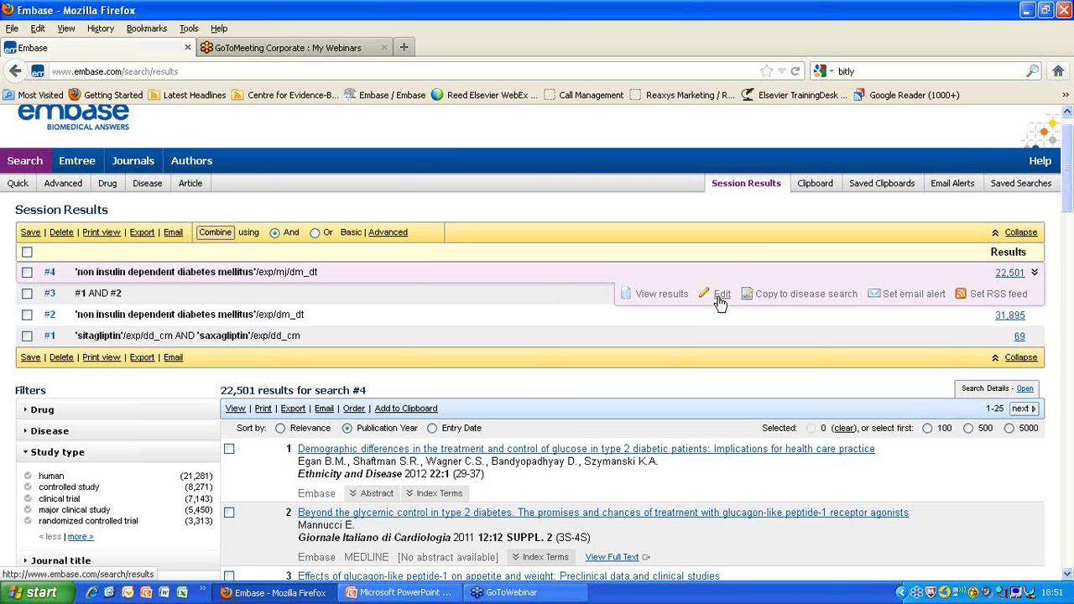
pyautogui.click(800, 300)
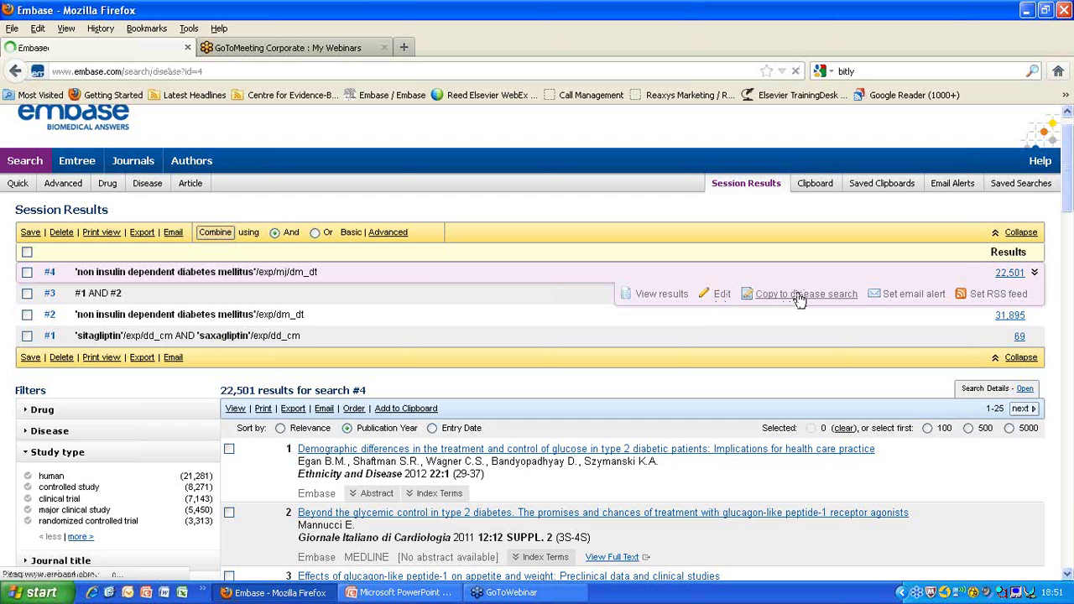
pyautogui.scroll(-3, 1063, 293)
pyautogui.moveTo(1070, 314); pyautogui.dragTo(1070, 361)
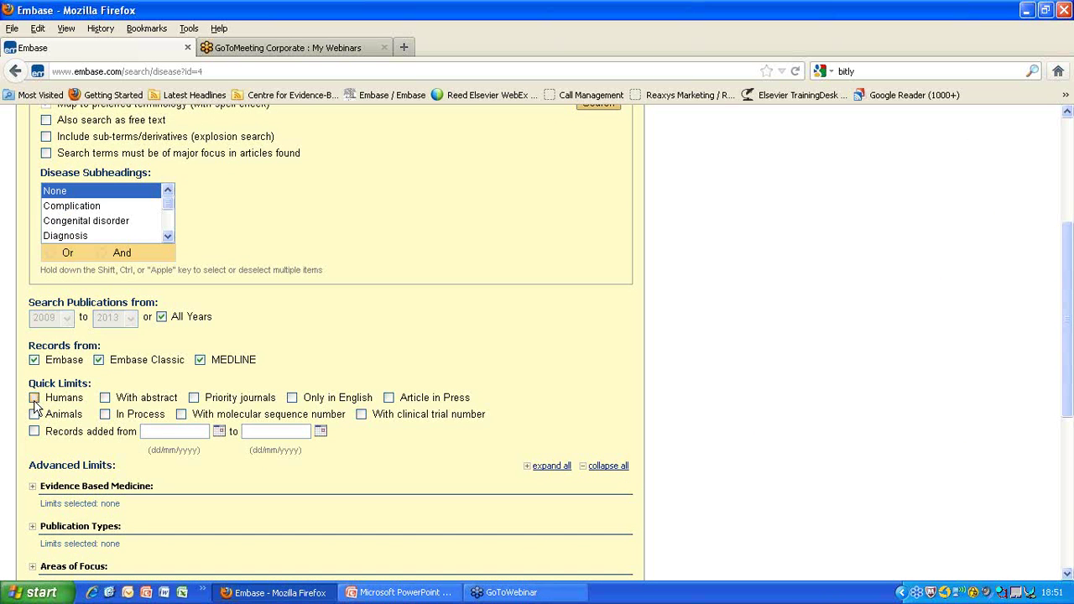
pyautogui.click(35, 400)
pyautogui.moveTo(1067, 257); pyautogui.dragTo(1070, 311)
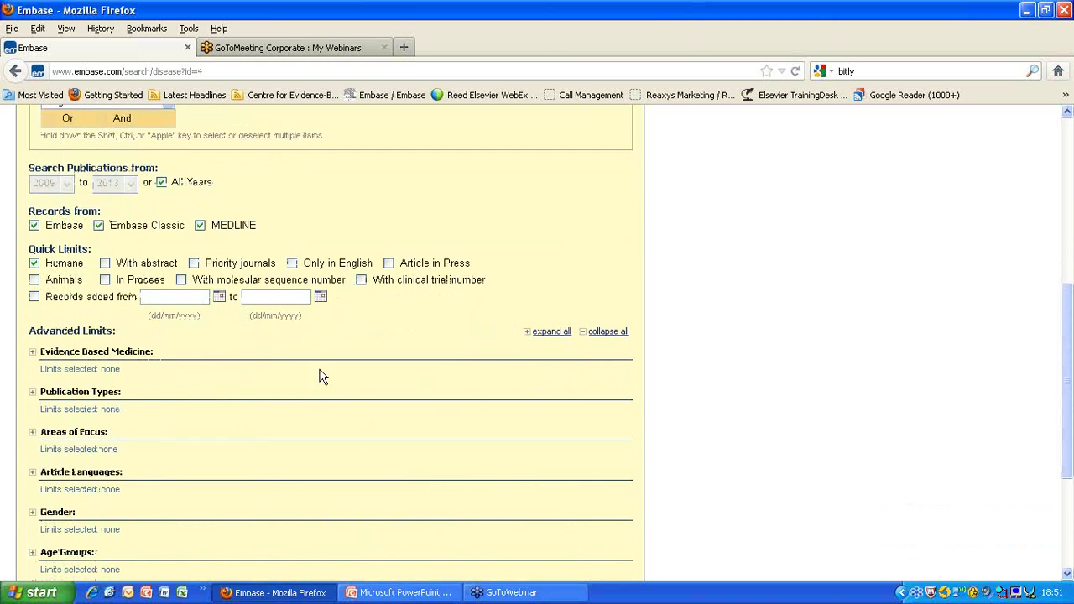
pyautogui.click(35, 394)
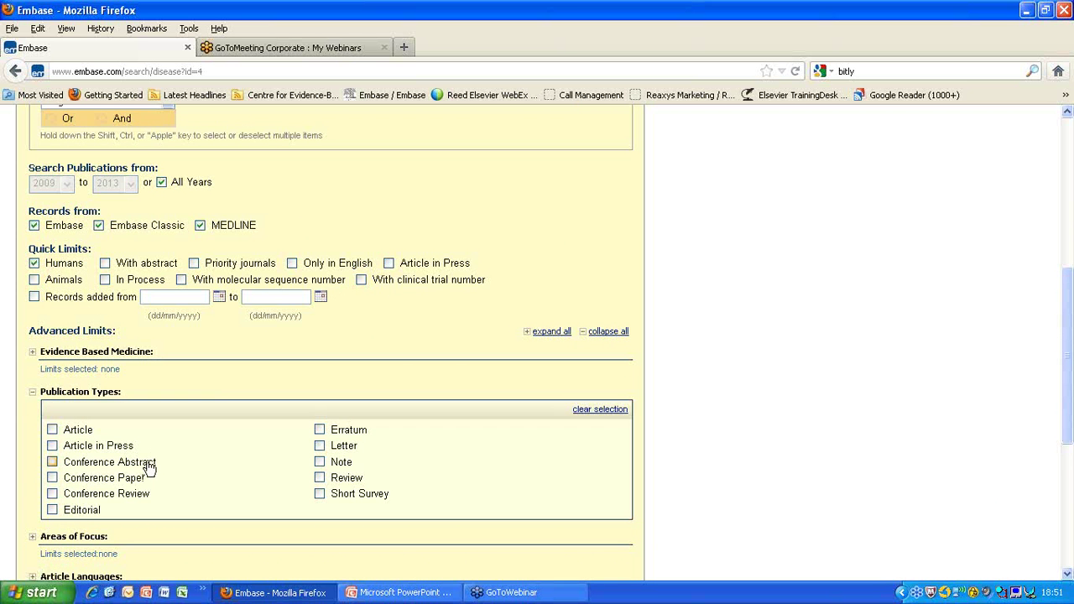
pyautogui.moveTo(1067, 365); pyautogui.dragTo(1067, 292)
pyautogui.click(596, 161)
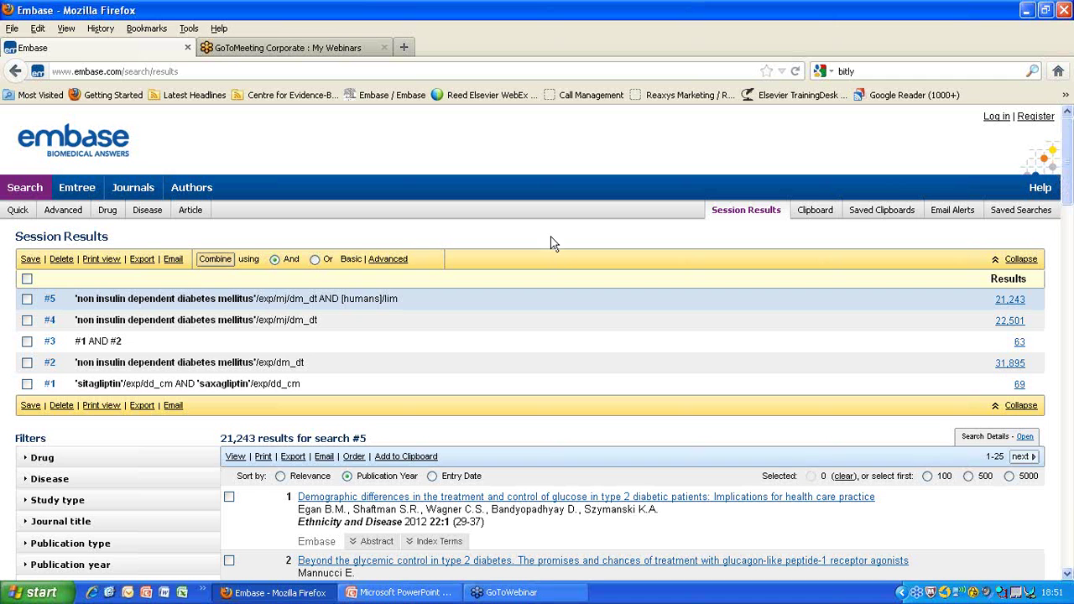
# Run an Advanced Search for vioxx restricted to the Drug trade name field, as vioxx:tn
pyautogui.click(60, 211)
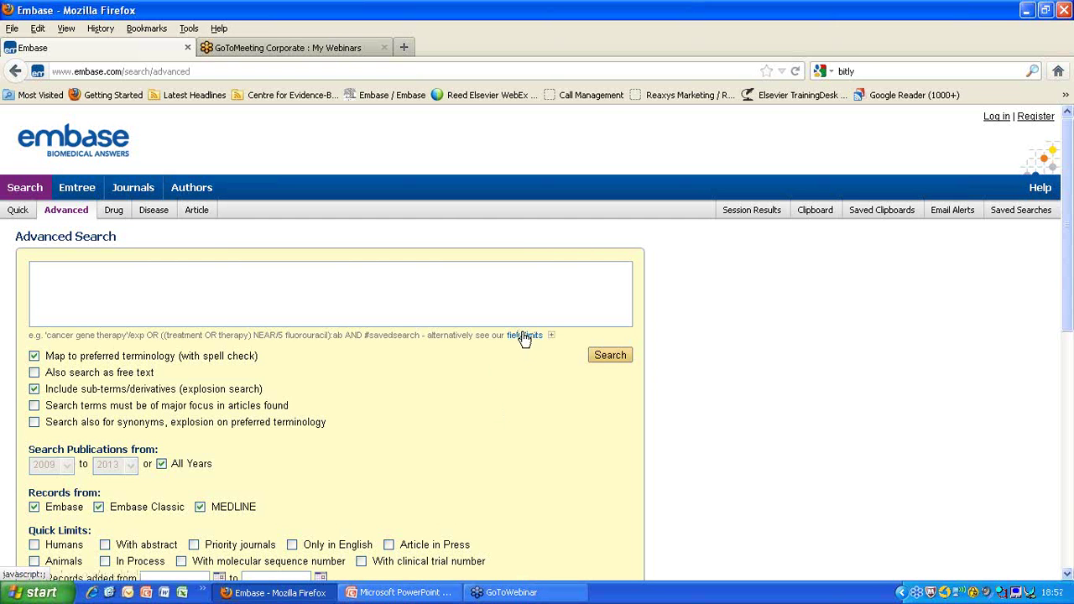
pyautogui.click(524, 336)
pyautogui.moveTo(1070, 227); pyautogui.dragTo(1070, 265)
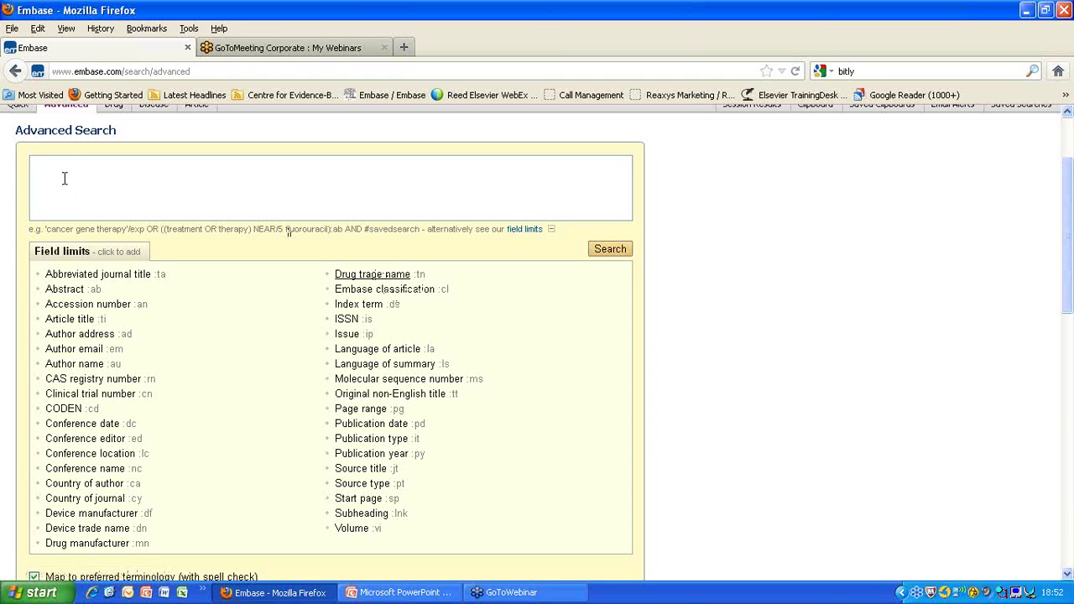
pyautogui.write('sit')
pyautogui.click(403, 276)
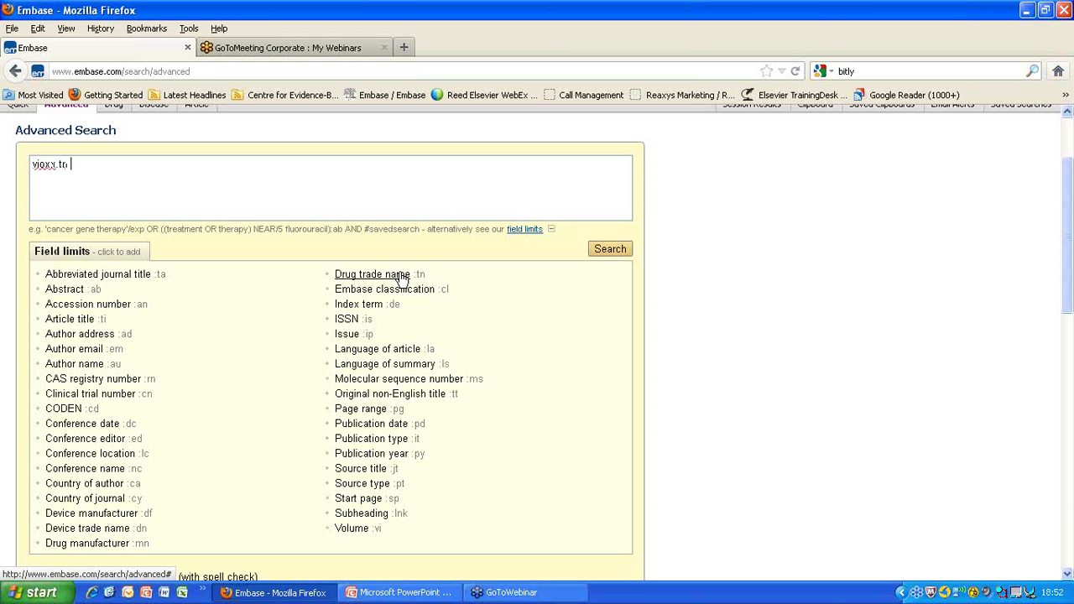
pyautogui.click(610, 250)
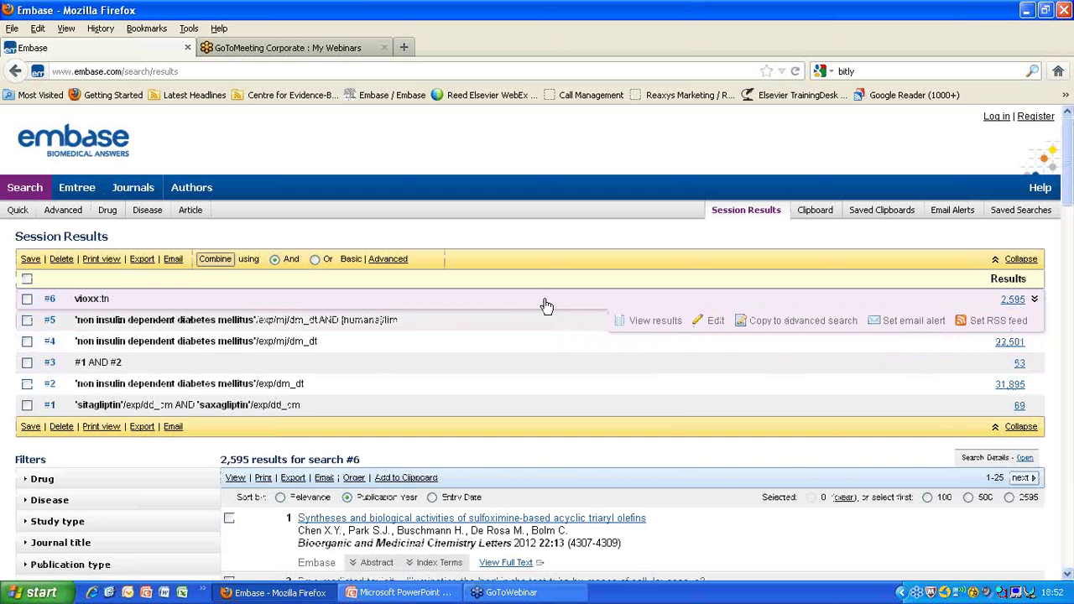
# Examine the full first record of the vioxx:tn results, including its Drug Tradenames entry under Additional Information
pyautogui.click(544, 519)
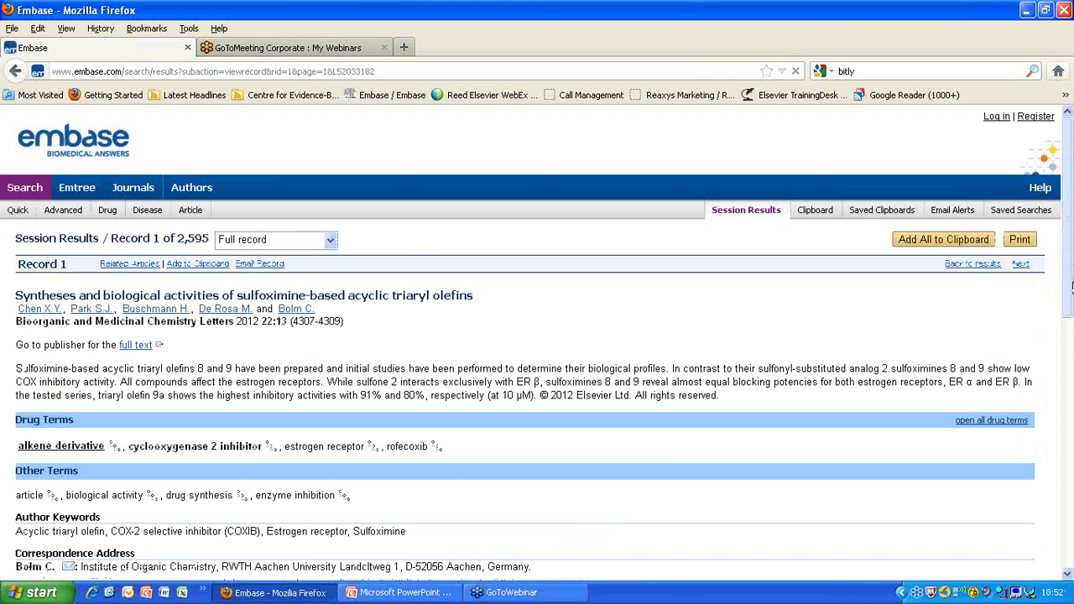
pyautogui.scroll(-3, 1071, 287)
pyautogui.moveTo(1070, 281); pyautogui.dragTo(1071, 380)
pyautogui.moveTo(1070, 407); pyautogui.dragTo(1070, 413)
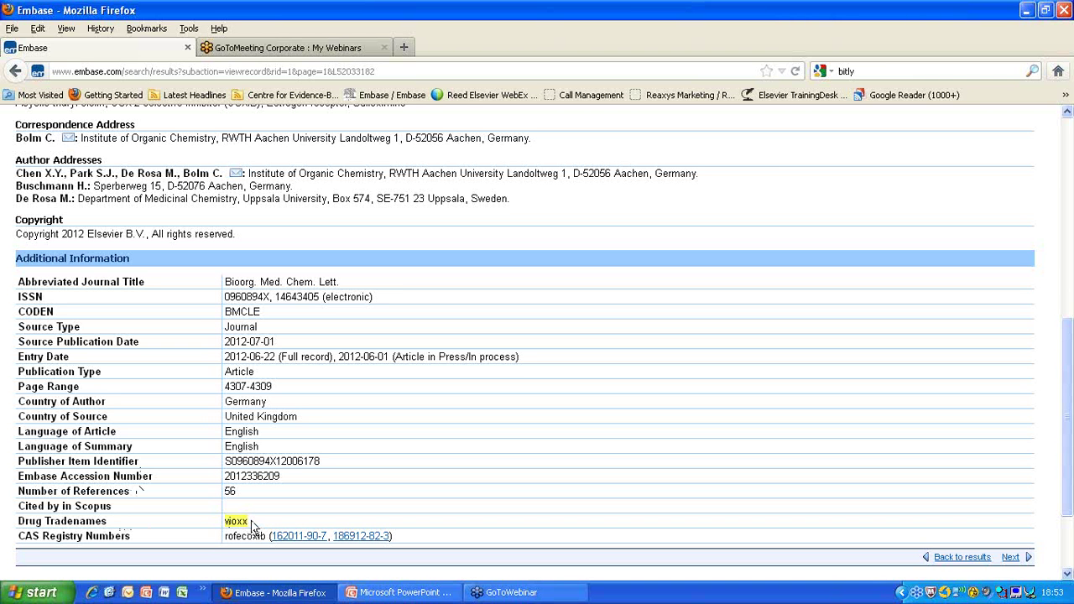
pyautogui.moveTo(1070, 363); pyautogui.dragTo(1056, 262)
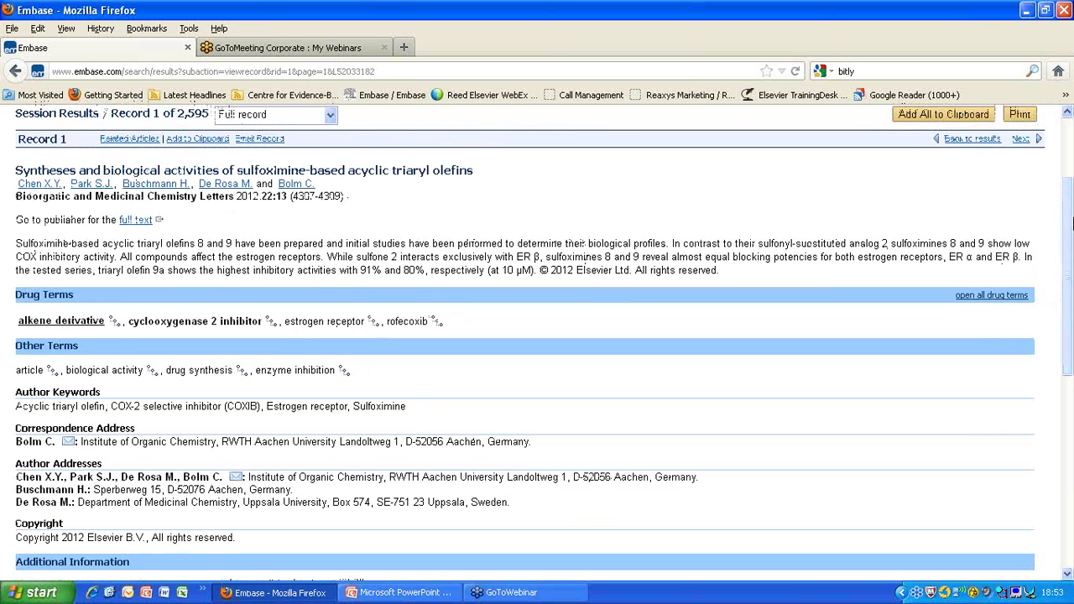
pyautogui.scroll(3, 1070, 220)
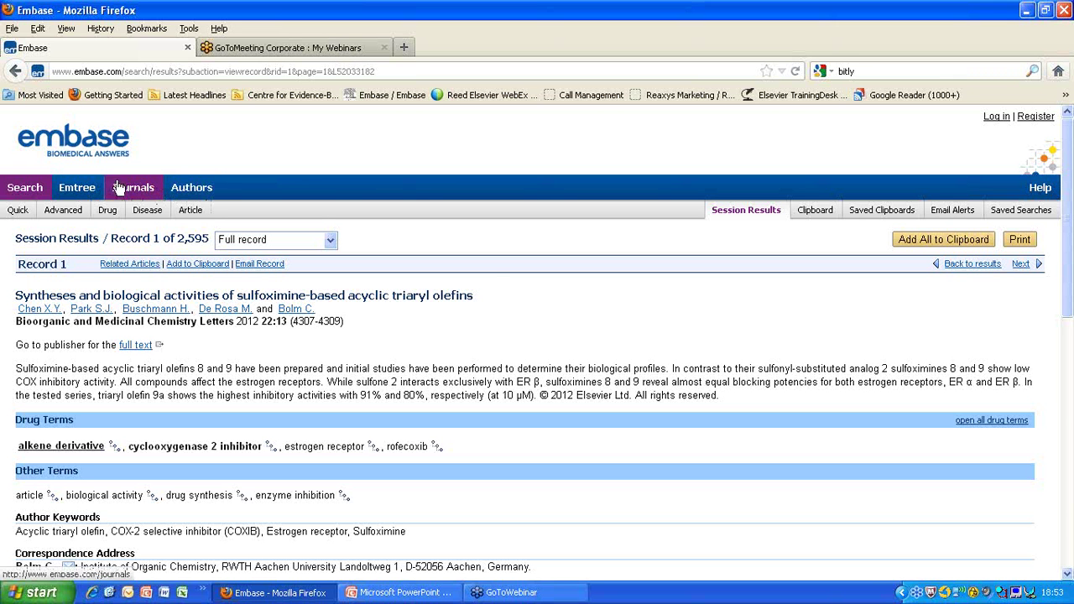
pyautogui.click(63, 214)
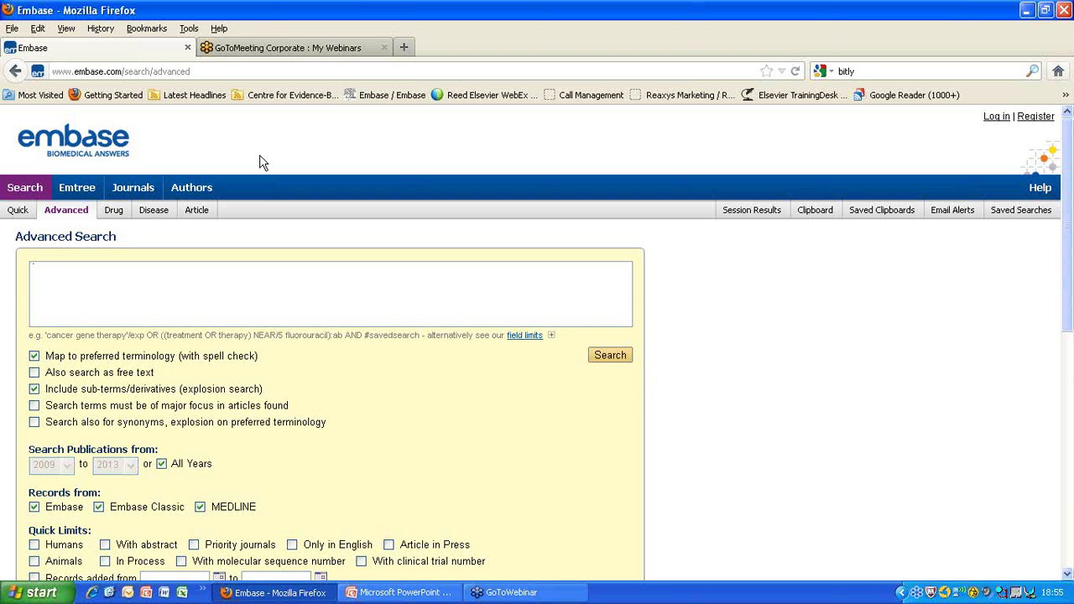
pyautogui.click(200, 71)
pyautogui.doubleClick(200, 72)
pyautogui.write('adva')
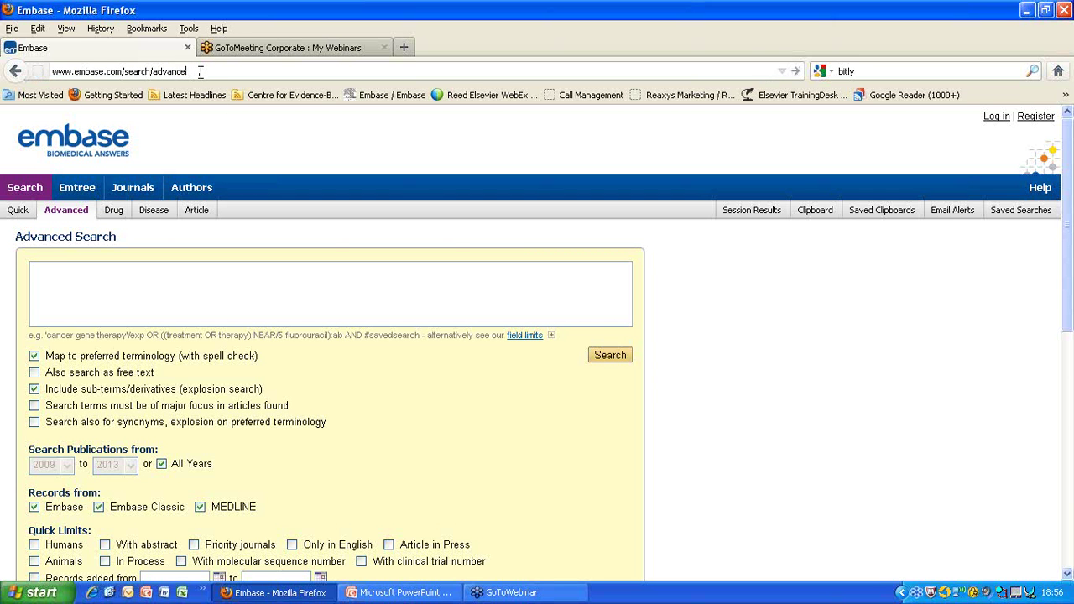
pyautogui.press('BackSpace')
pyautogui.press('BackSpace')
pyautogui.press('BackSpace')
pyautogui.press('BackSpace')
pyautogui.press('BackSpace')
pyautogui.press('BackSpace')
pyautogui.press('BackSpace')
pyautogui.press('BackSpace')
pyautogui.press('BackSpace')
pyautogui.press('BackSpace')
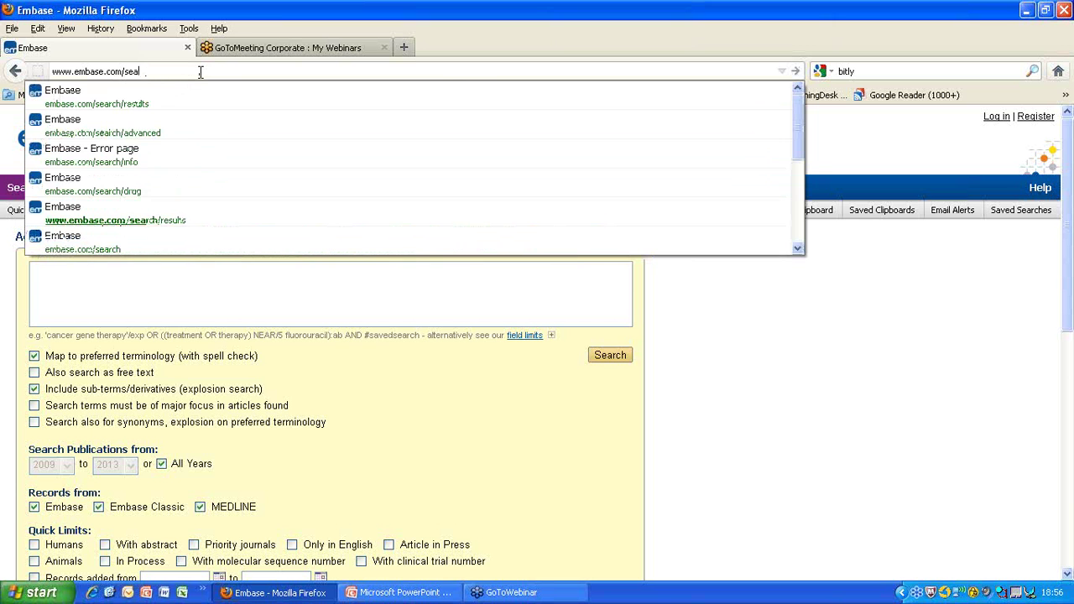
pyautogui.press('BackSpace')
pyautogui.write('info/')
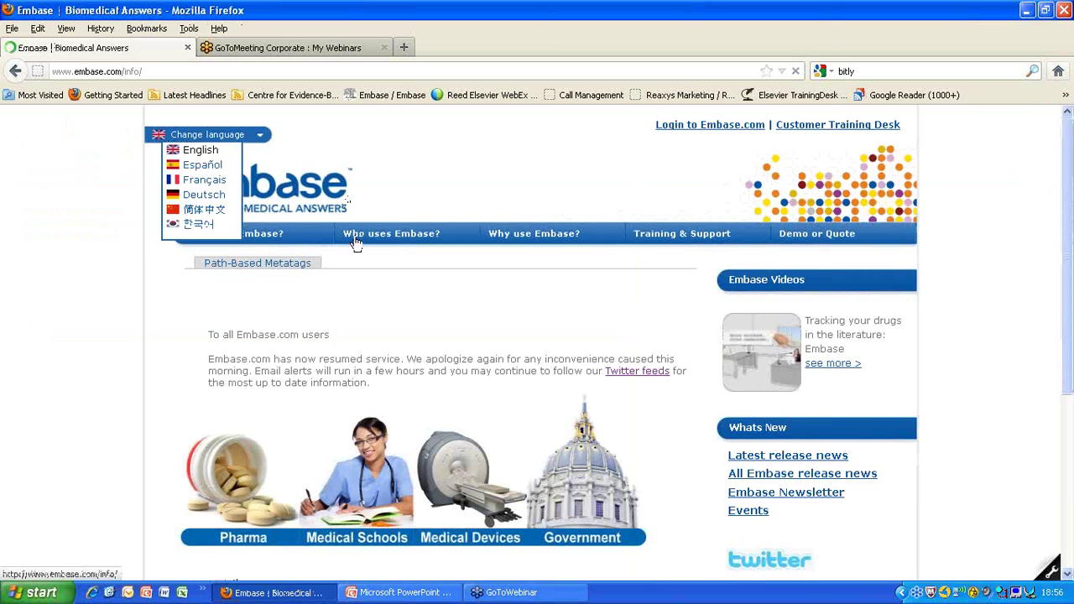
# Read the Journals Coverage page under What is Embase?, including its annual summary link for covered journals
pyautogui.moveTo(254, 275)
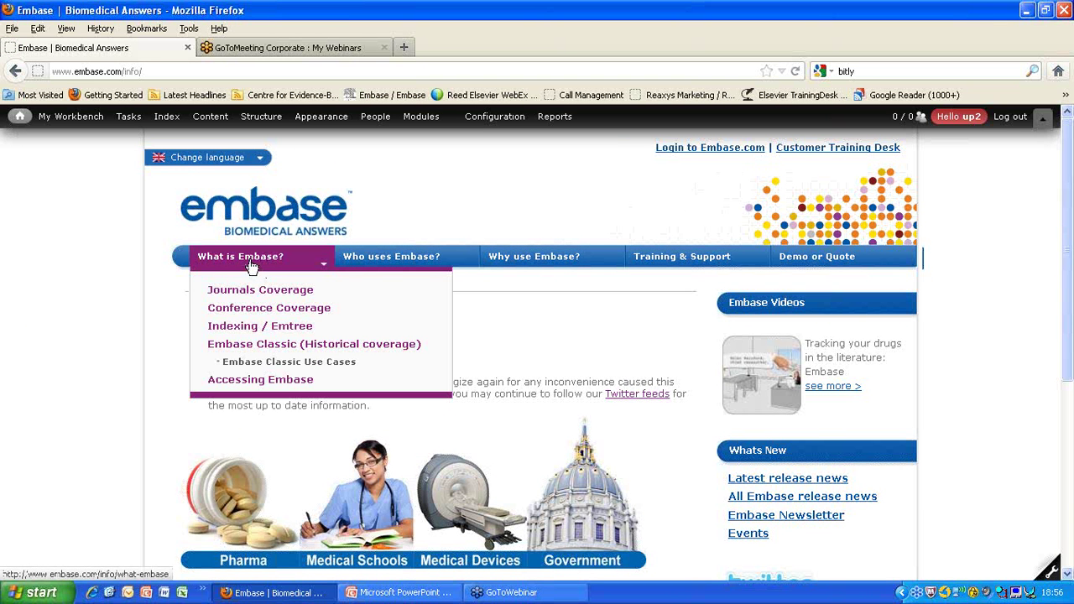
pyautogui.click(261, 289)
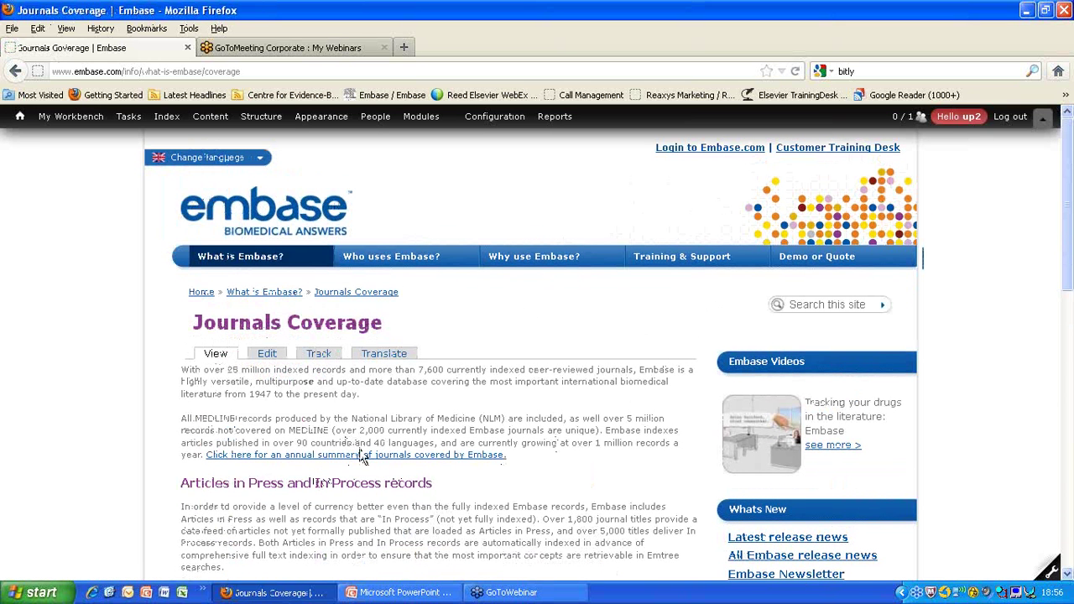
pyautogui.click(466, 458)
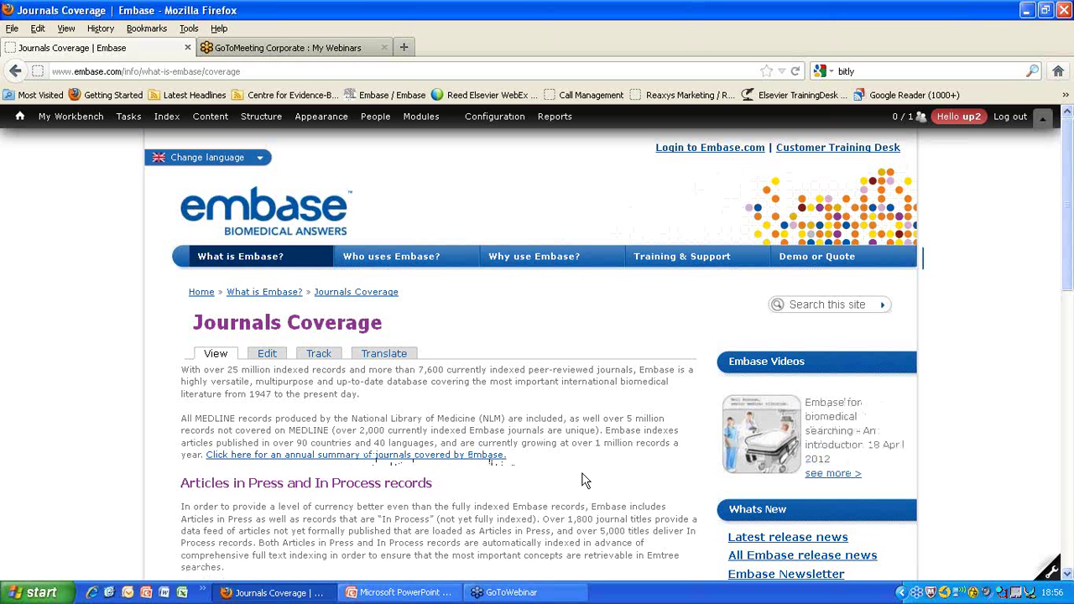
pyautogui.scroll(-4, 585, 480)
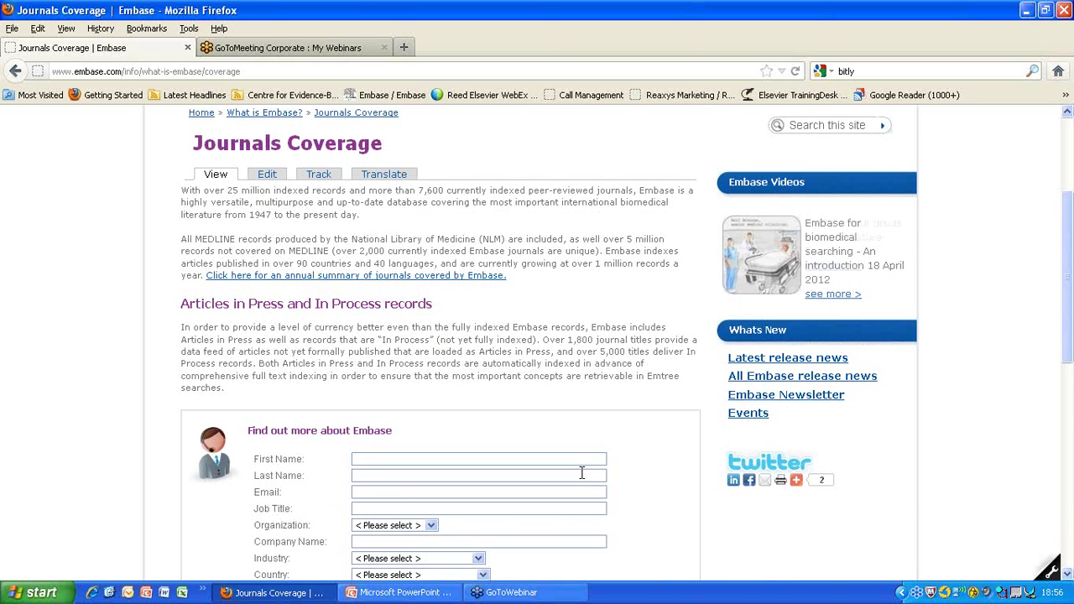
pyautogui.scroll(-1, 585, 480)
pyautogui.scroll(-3, 584, 481)
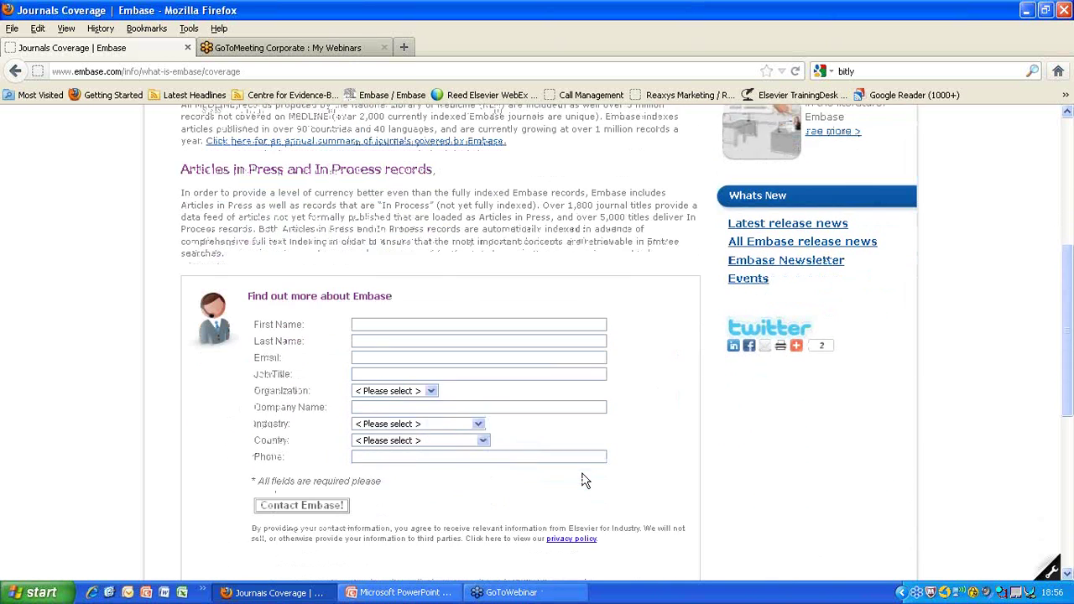
pyautogui.scroll(5, 585, 481)
pyautogui.scroll(1, 585, 480)
# Switch to the PowerPoint presentation and start the slide show from the closing Thank You slide, slide 26
pyautogui.moveTo(266, 179)
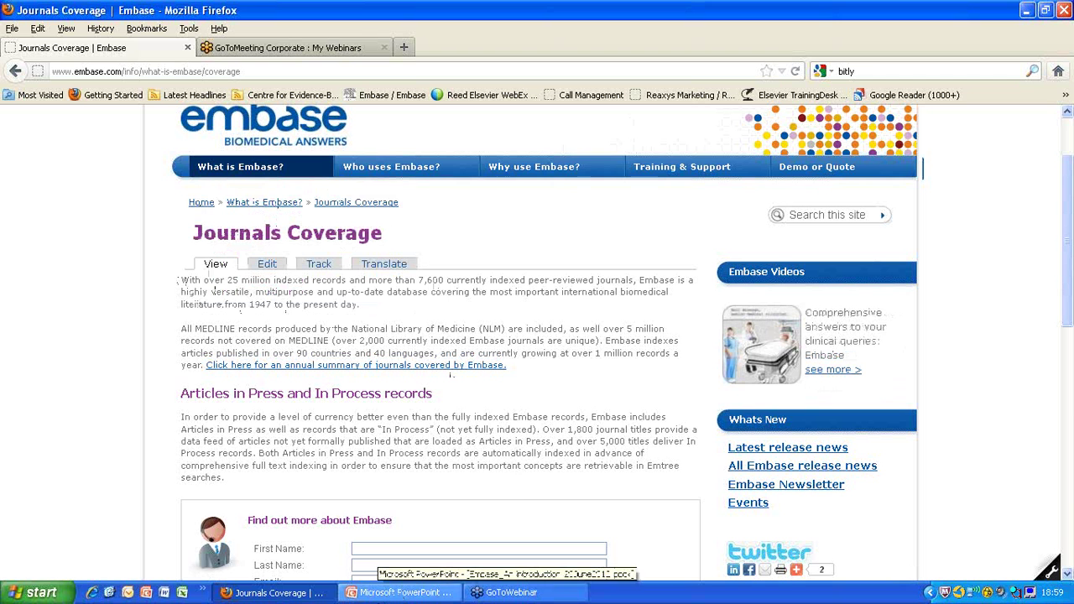
pyautogui.click(419, 593)
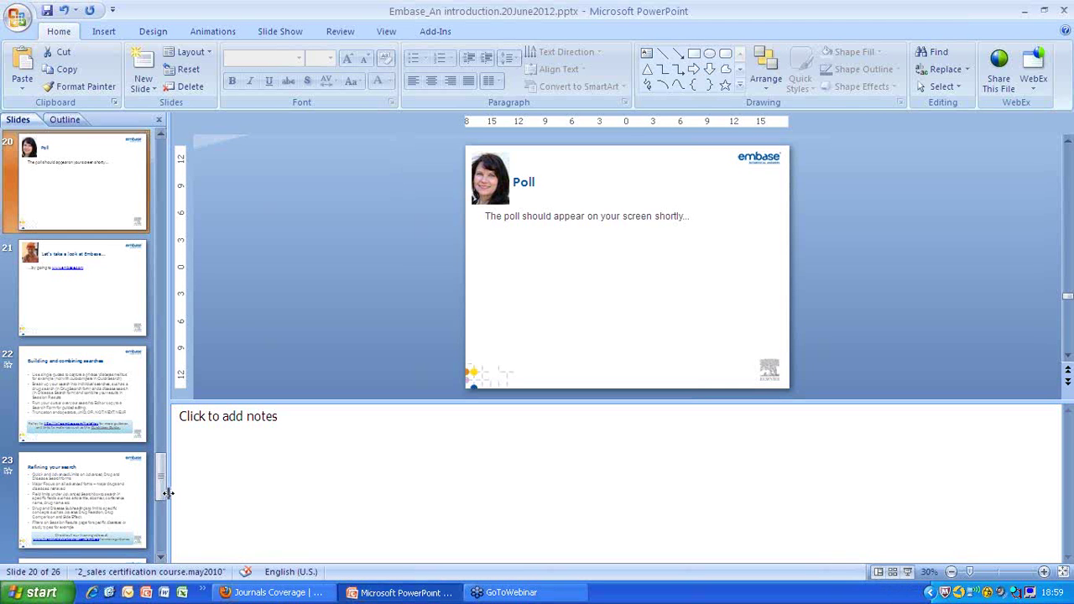
pyautogui.moveTo(163, 493); pyautogui.dragTo(162, 541)
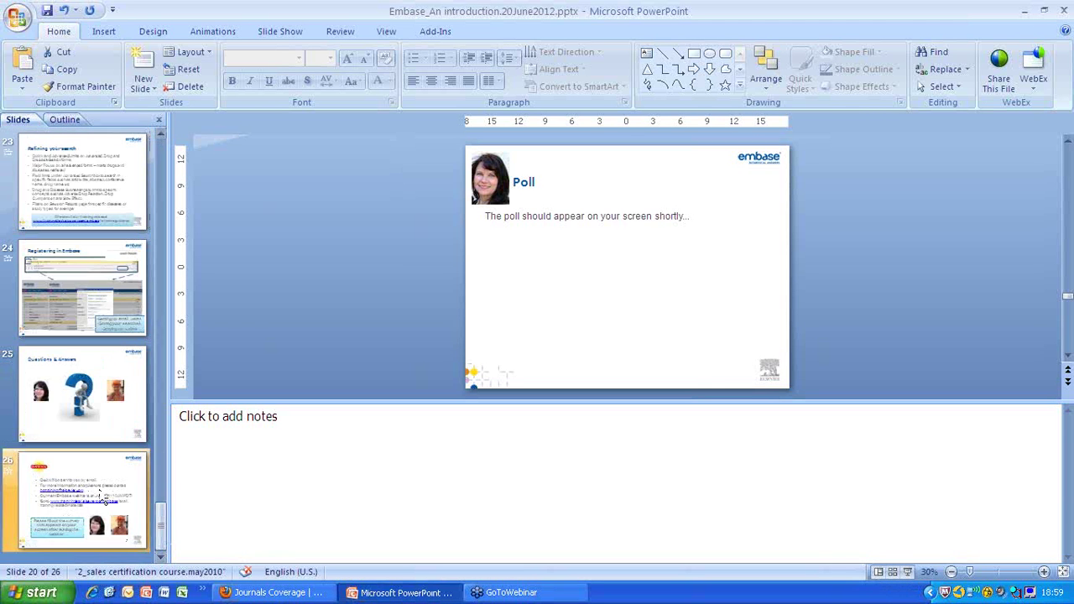
pyautogui.click(116, 462)
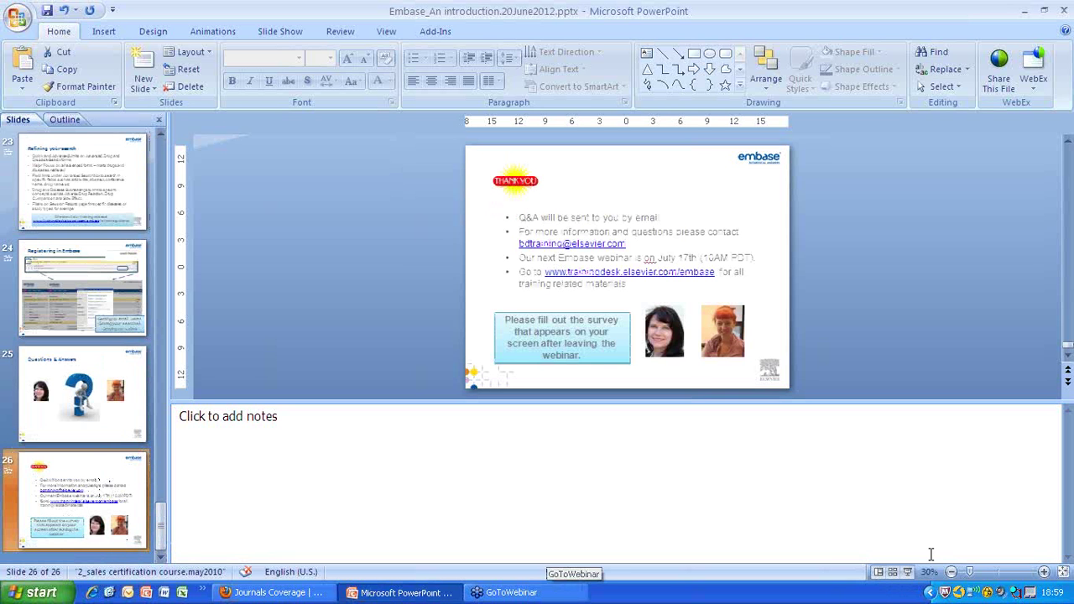
pyautogui.click(907, 574)
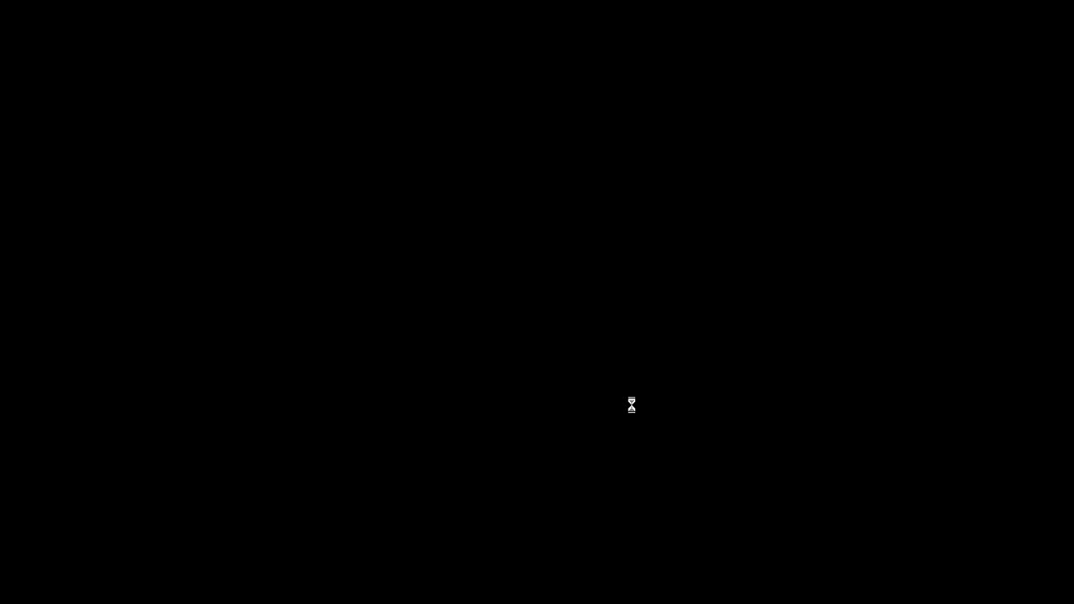